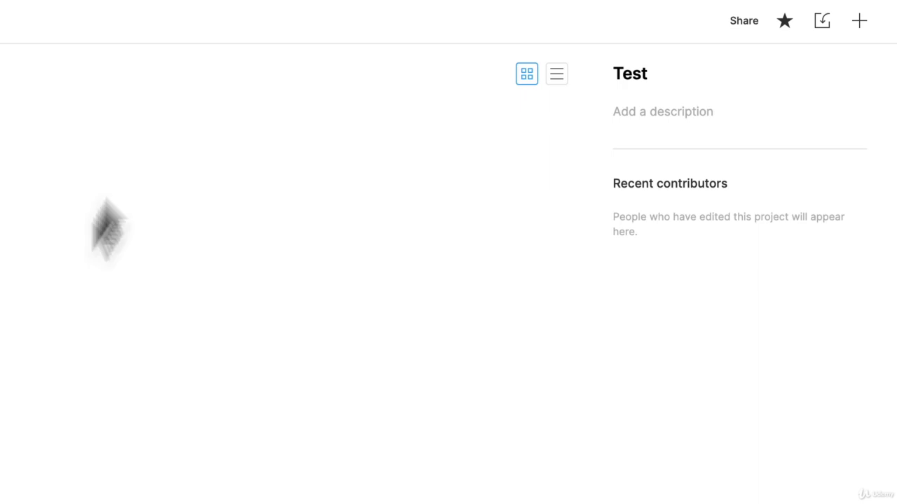
# Step: Create a new blank canvas file in the Test project
pyautogui.click(861, 27)
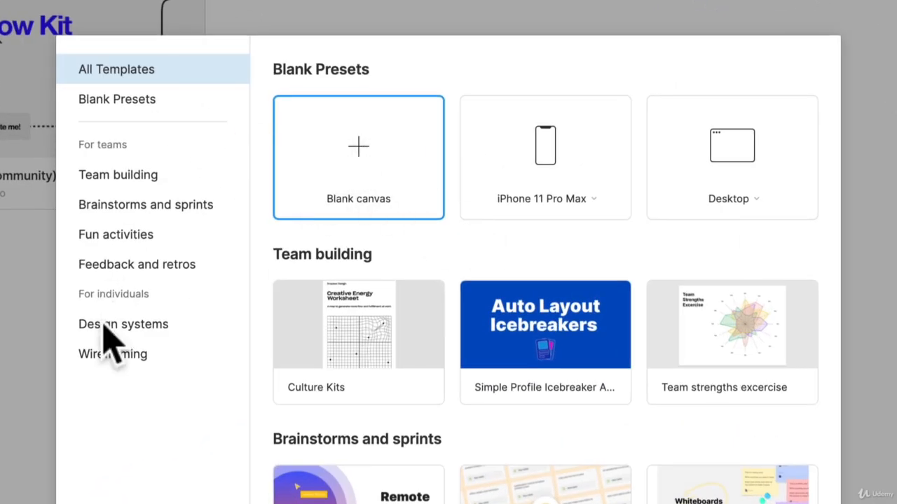
pyautogui.moveTo(322, 384)
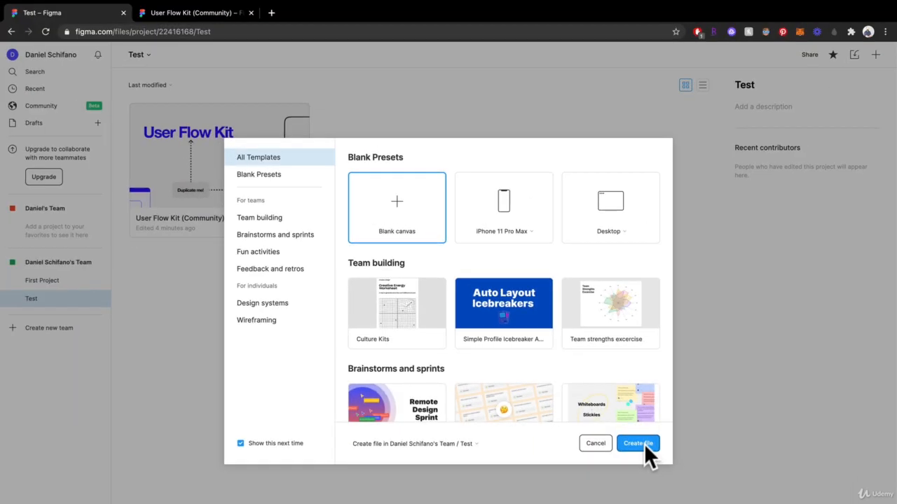
pyautogui.click(639, 443)
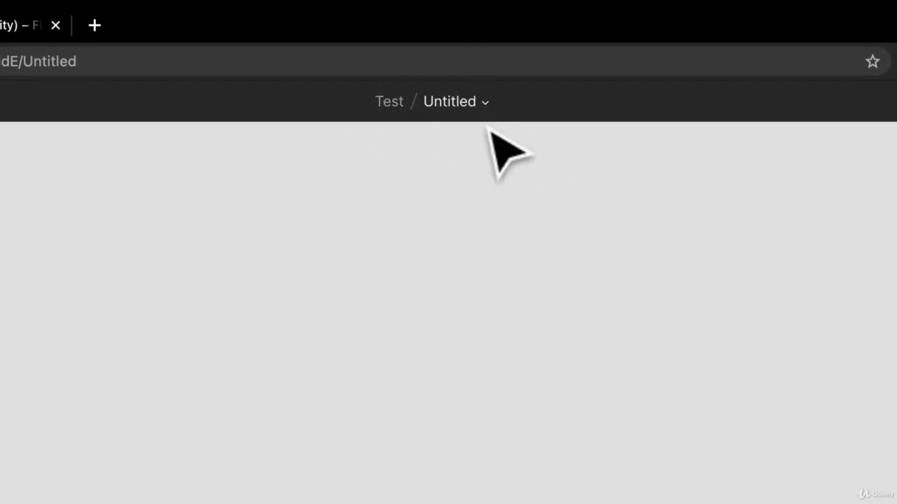
# Step: Rename the untitled file as My Test File
pyautogui.click(485, 104)
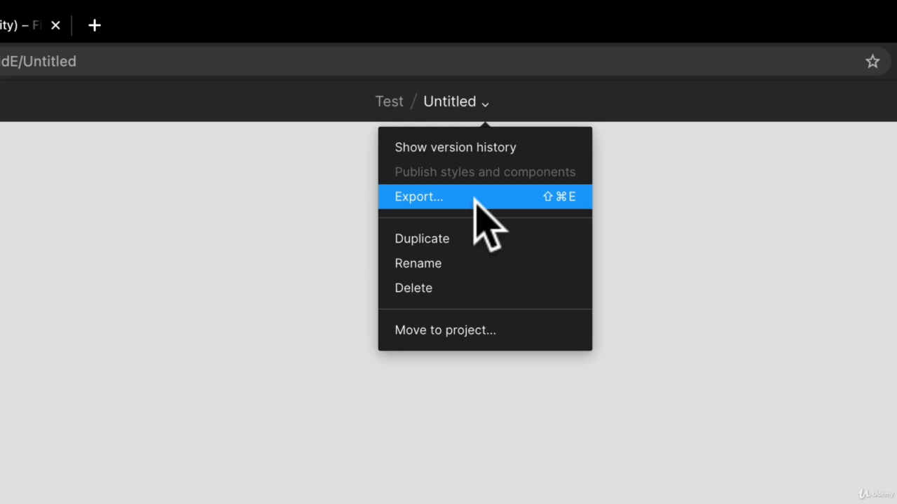
pyautogui.click(479, 264)
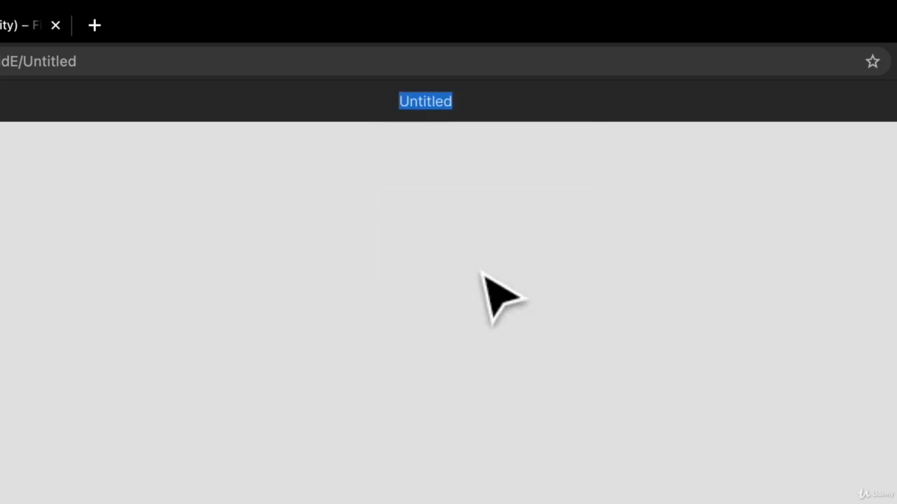
pyautogui.write('Tre')
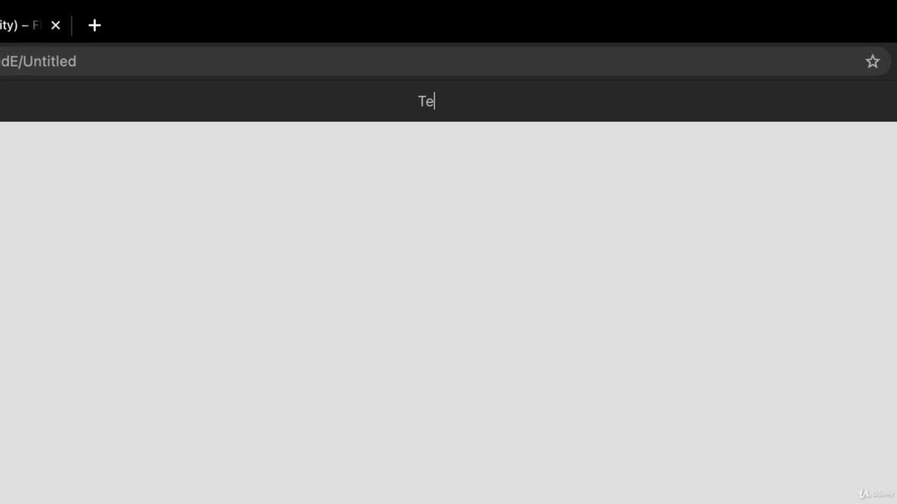
pyautogui.write('My Test File')
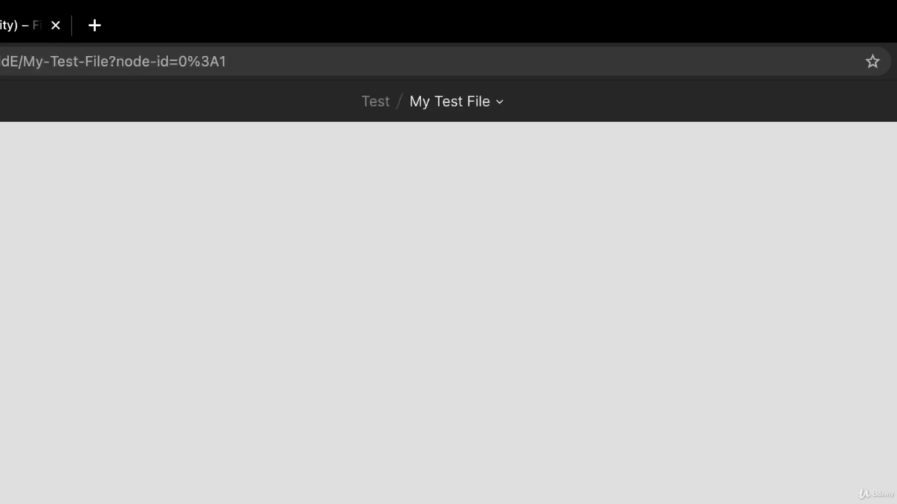
pyautogui.click(498, 102)
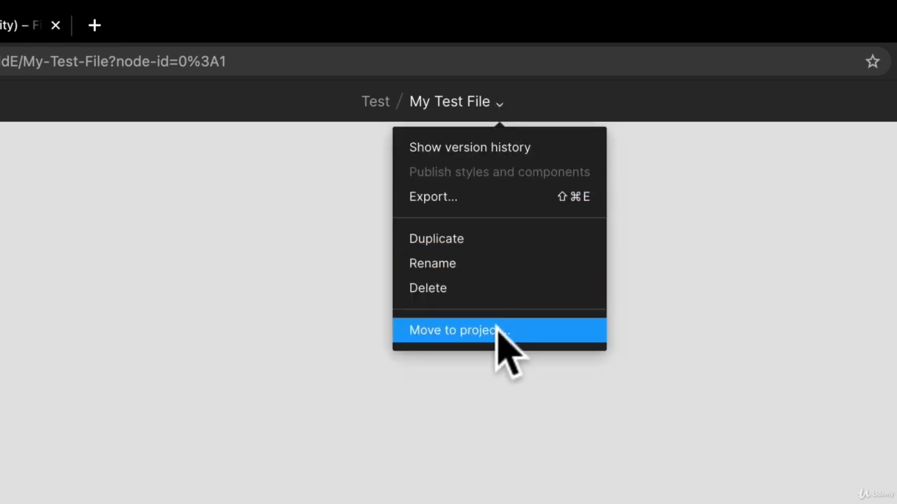
pyautogui.click(125, 164)
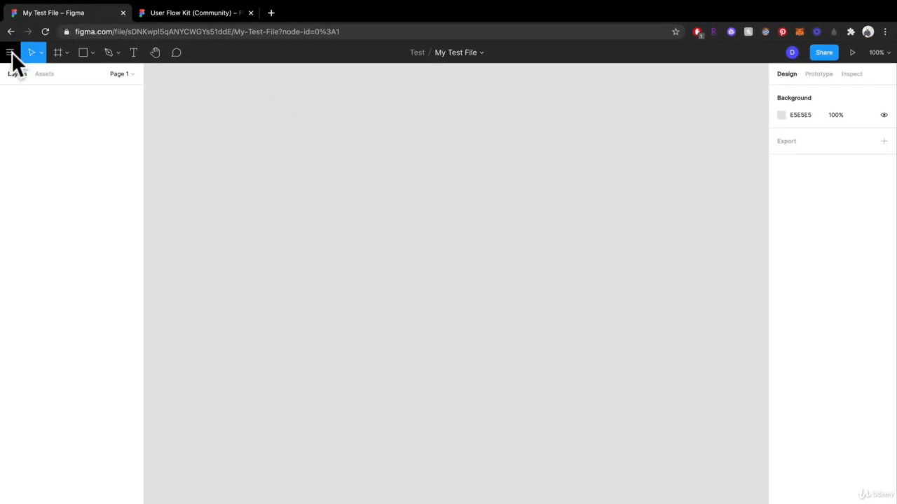
pyautogui.click(11, 53)
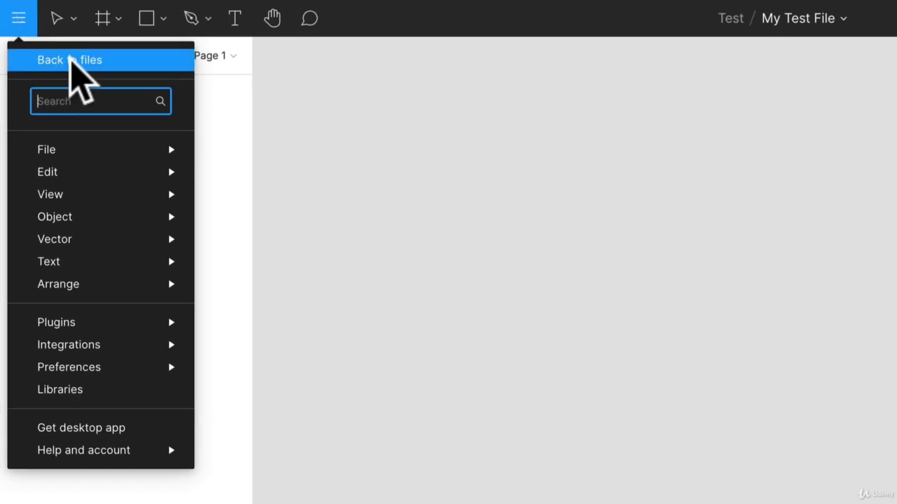
pyautogui.moveTo(87, 258)
pyautogui.moveTo(89, 328)
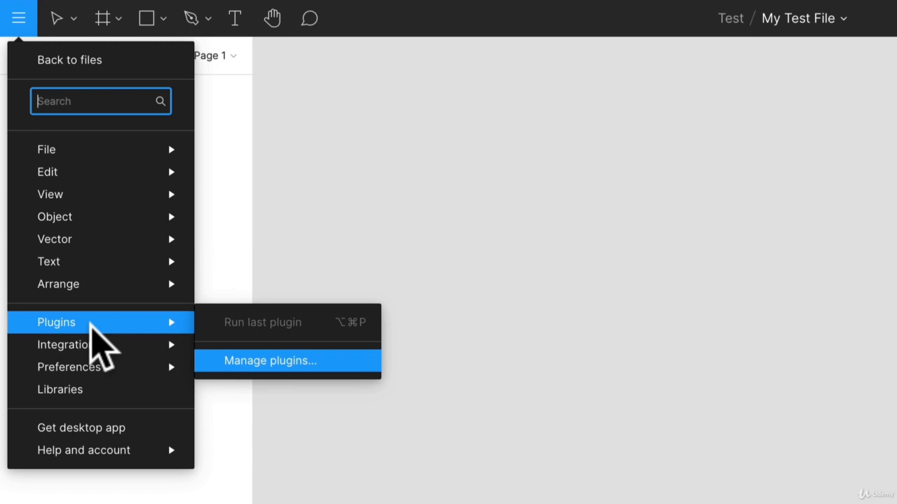
pyautogui.moveTo(107, 150)
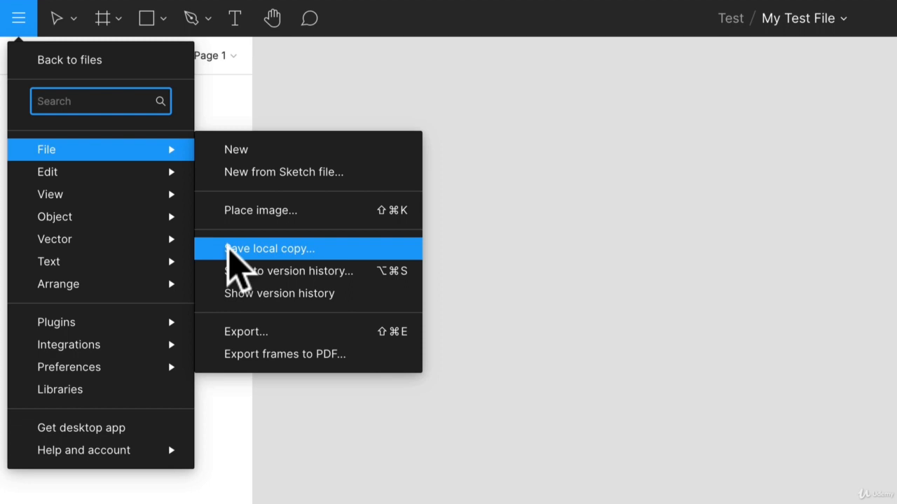
pyautogui.moveTo(108, 170)
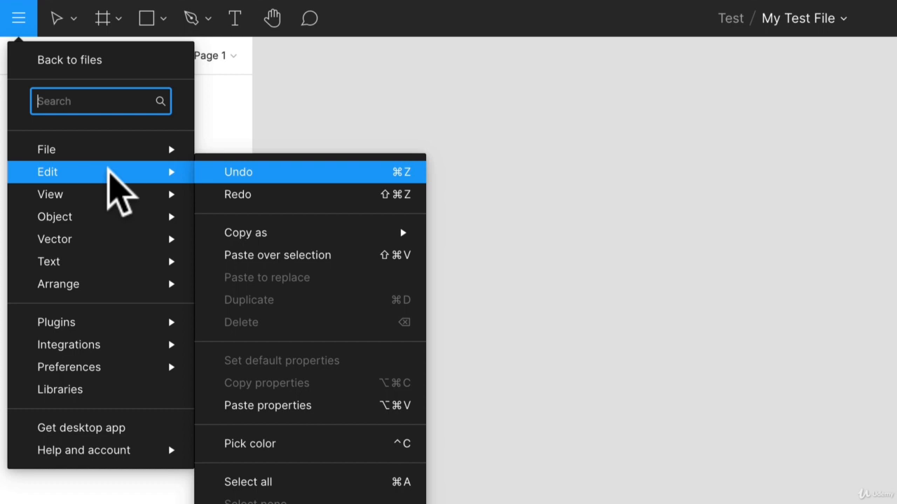
pyautogui.moveTo(111, 218)
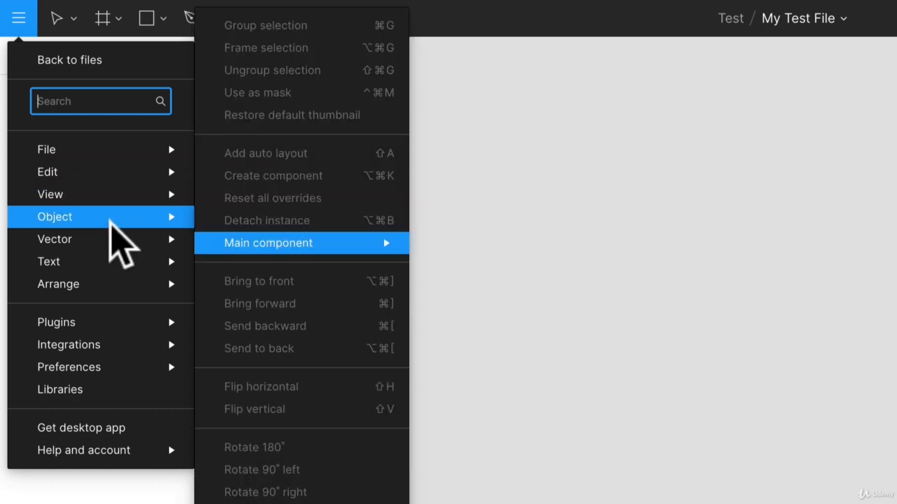
pyautogui.moveTo(120, 328)
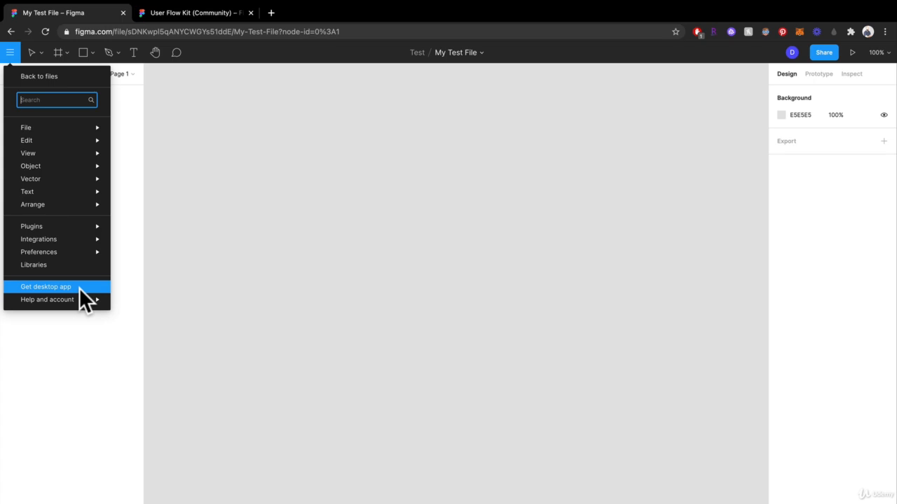
pyautogui.click(327, 199)
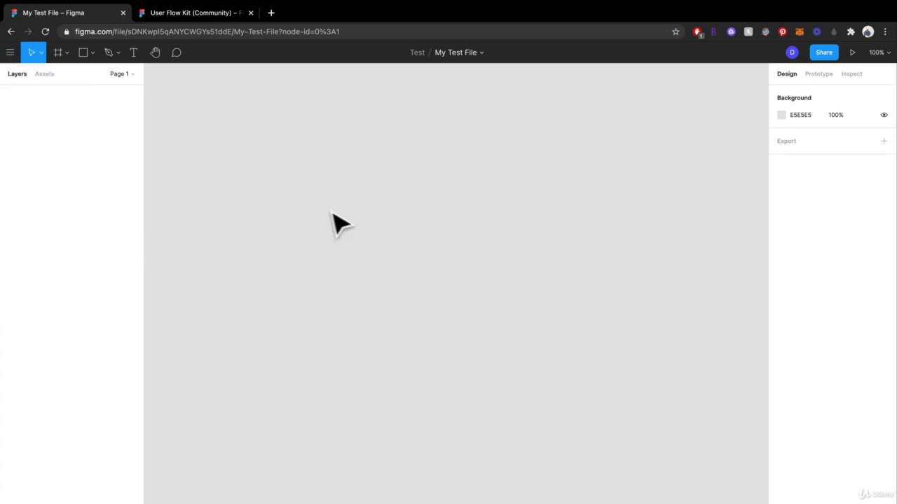
# Step: Draw a freehand frame about 721 × 708 on the empty canvas and delete it
pyautogui.press('f')
pyautogui.click(41, 54)
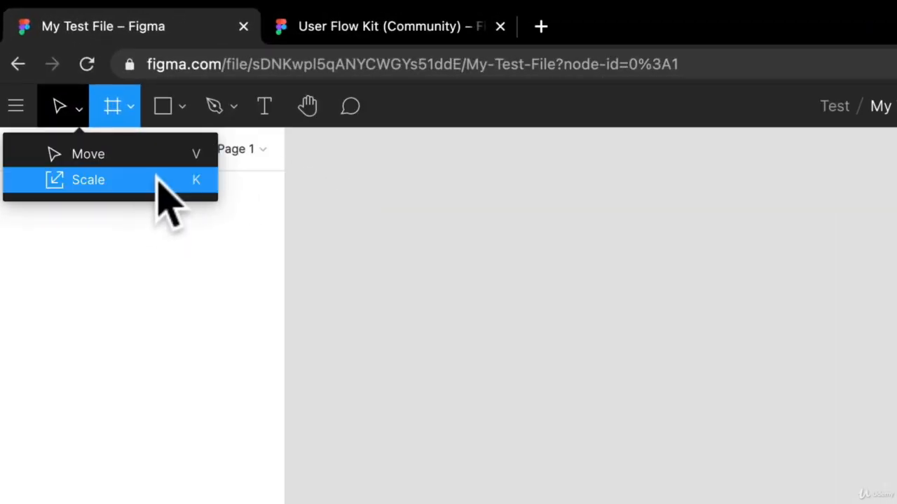
pyautogui.click(131, 105)
pyautogui.click(128, 108)
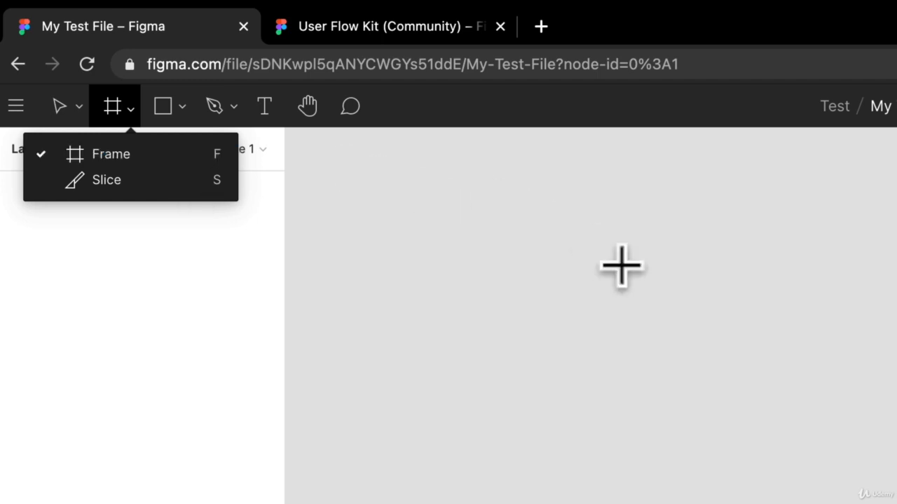
pyautogui.moveTo(463, 201)
pyautogui.mouseDown()
pyautogui.moveTo(736, 503)
pyautogui.moveTo(896, 503)
pyautogui.moveTo(626, 485)
pyautogui.mouseUp()
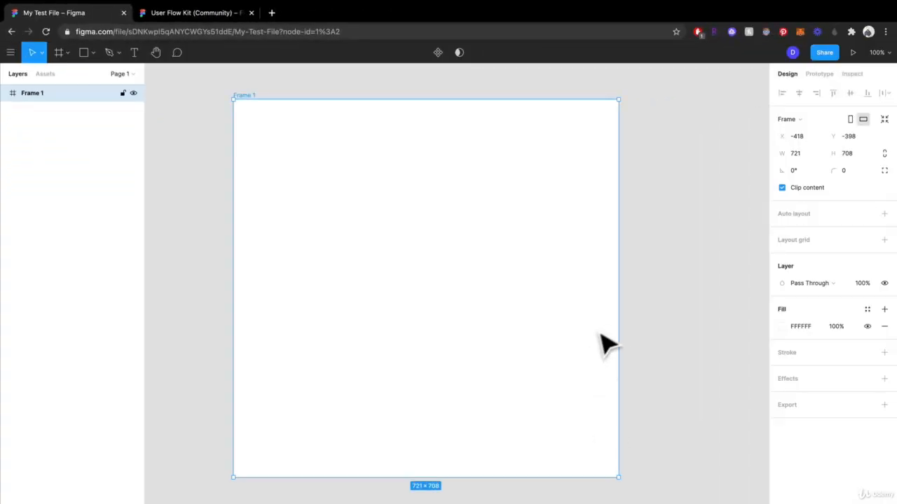
pyautogui.press('Delete')
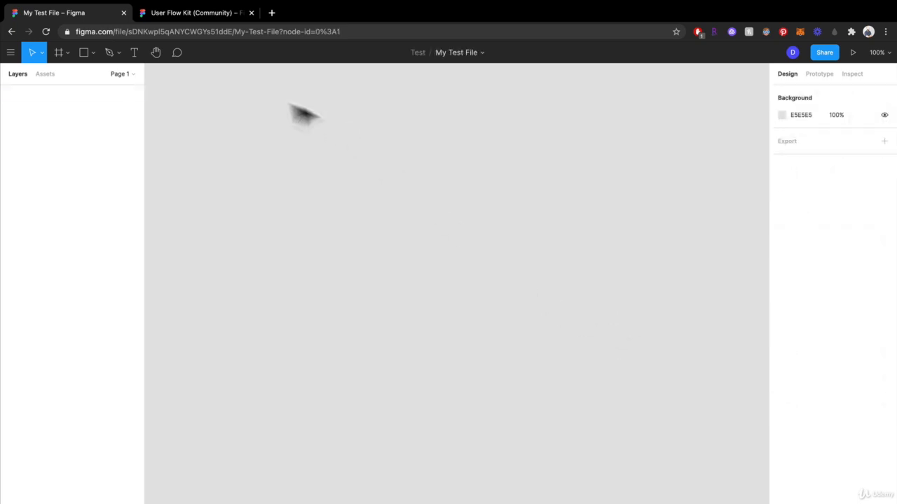
# Step: Add a frame to the canvas using the MacBook Pro desktop preset, 1440 × 900
pyautogui.click(64, 52)
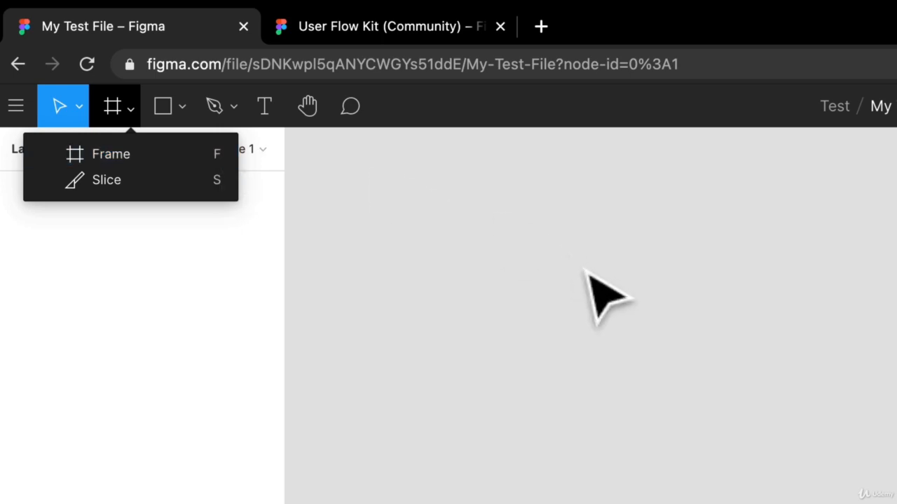
pyautogui.press('f')
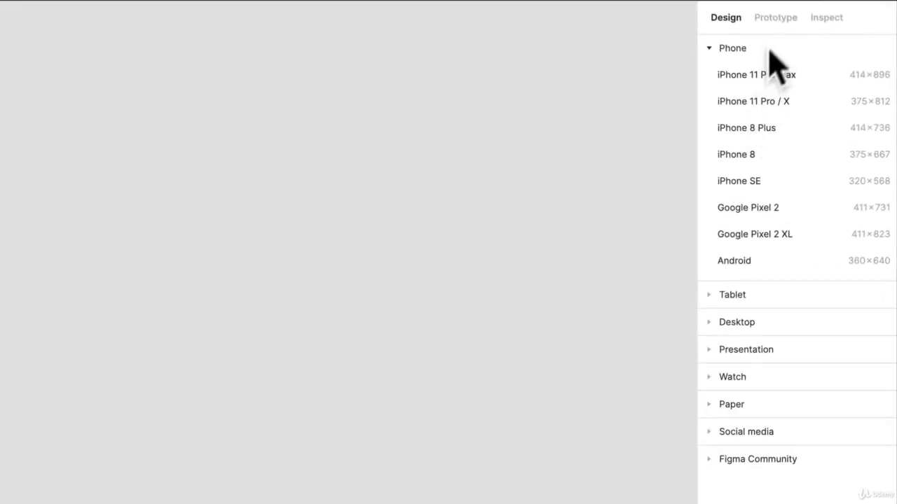
pyautogui.click(712, 49)
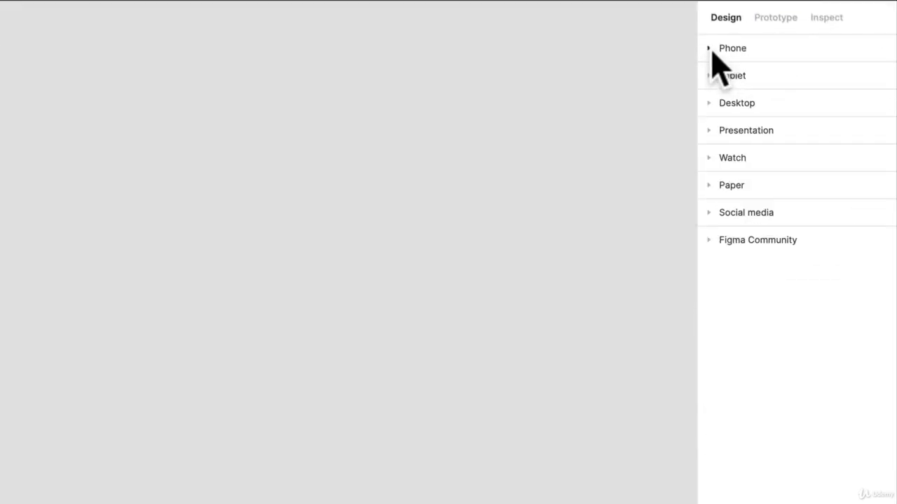
pyautogui.click(708, 103)
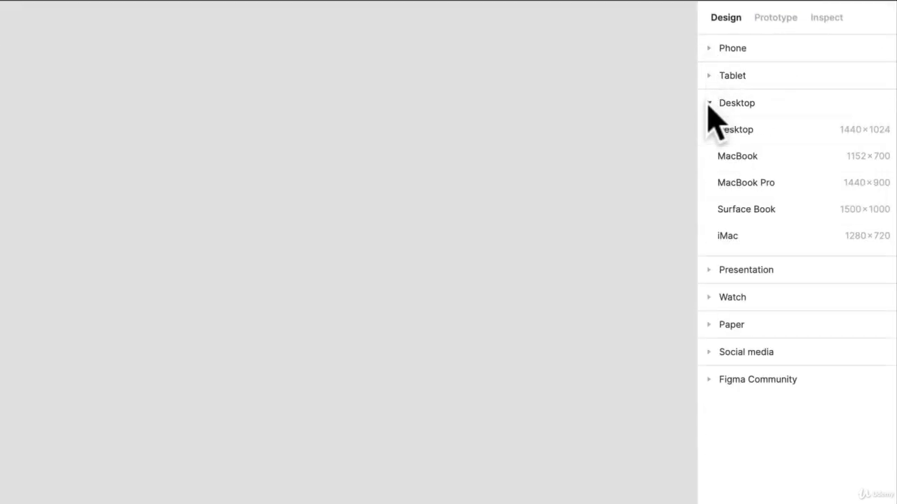
pyautogui.click(742, 188)
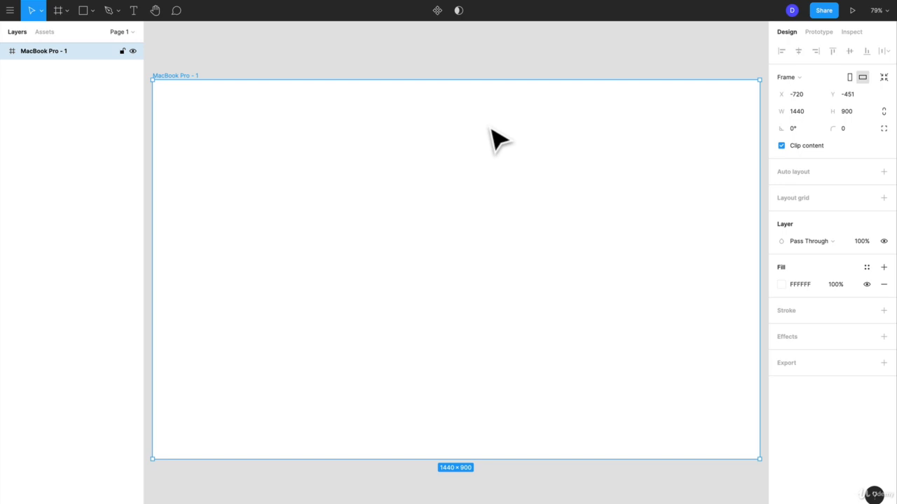
# Step: Draw a rectangle about 225 × 263 near the upper-left corner of the MacBook Pro frame
pyautogui.click(67, 11)
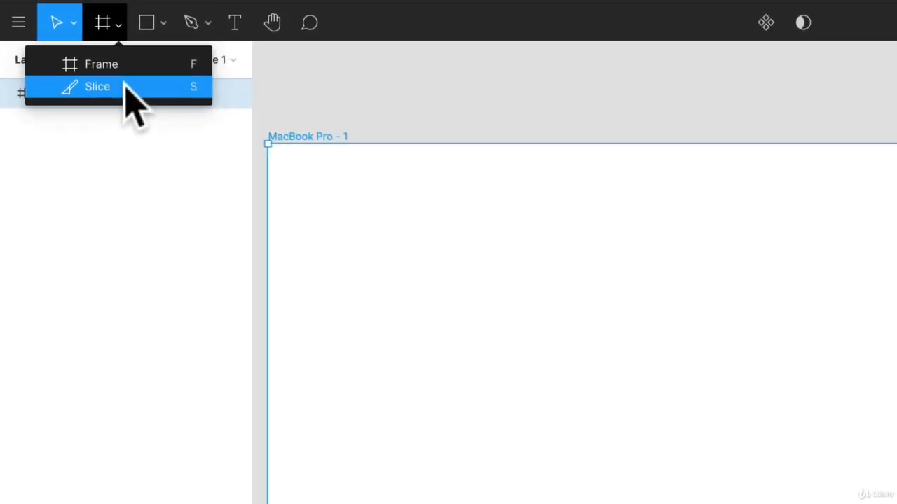
pyautogui.click(149, 23)
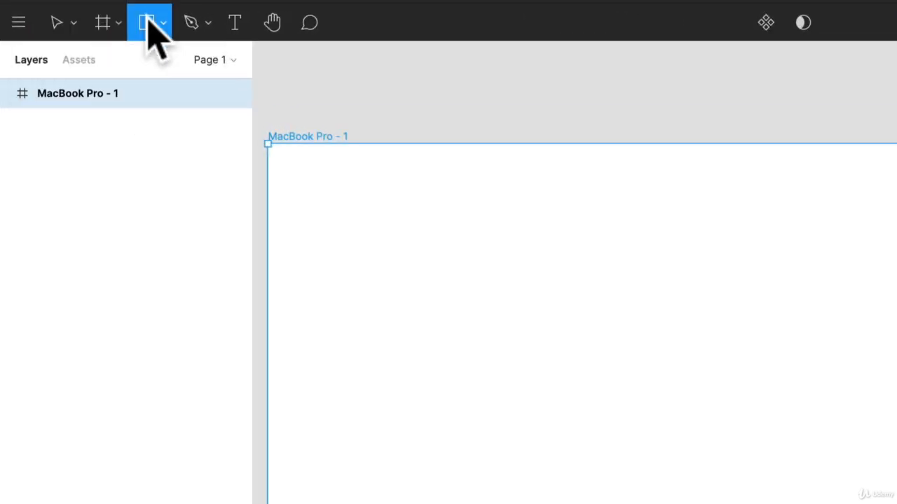
pyautogui.click(163, 25)
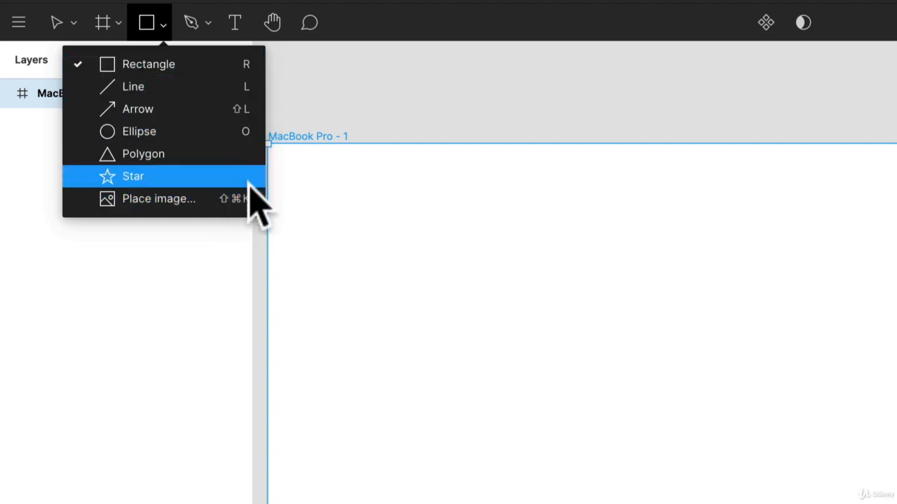
pyautogui.click(340, 180)
pyautogui.moveTo(340, 179); pyautogui.dragTo(507, 372)
# Step: Draw a large perfect circle with the Ellipse tool beside the rectangle, aligning its top edge with the rectangle's
pyautogui.click(147, 24)
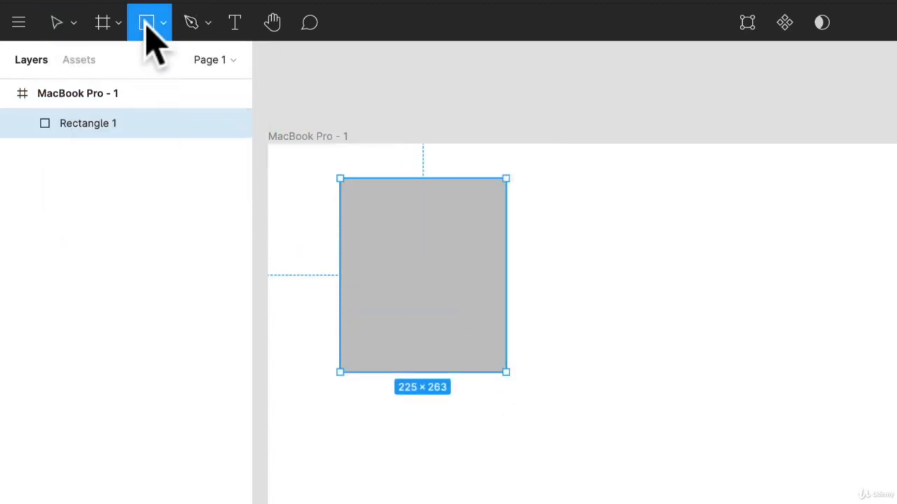
pyautogui.click(162, 23)
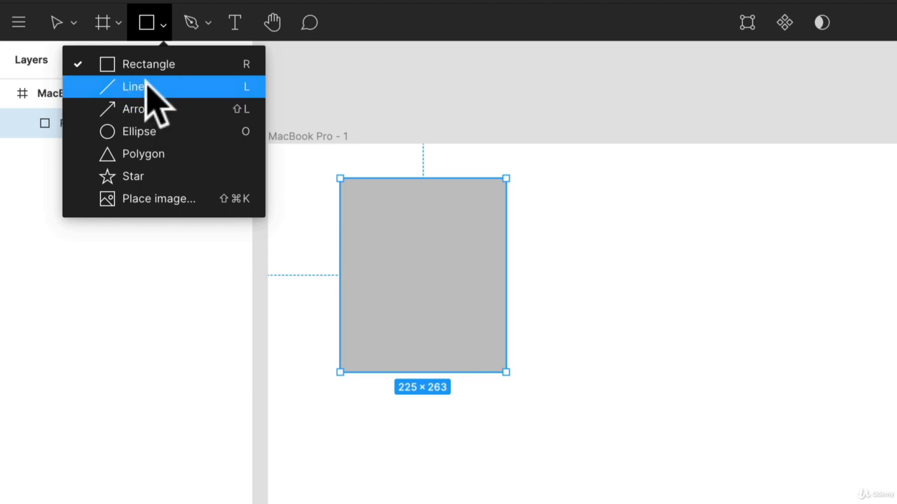
pyautogui.click(159, 132)
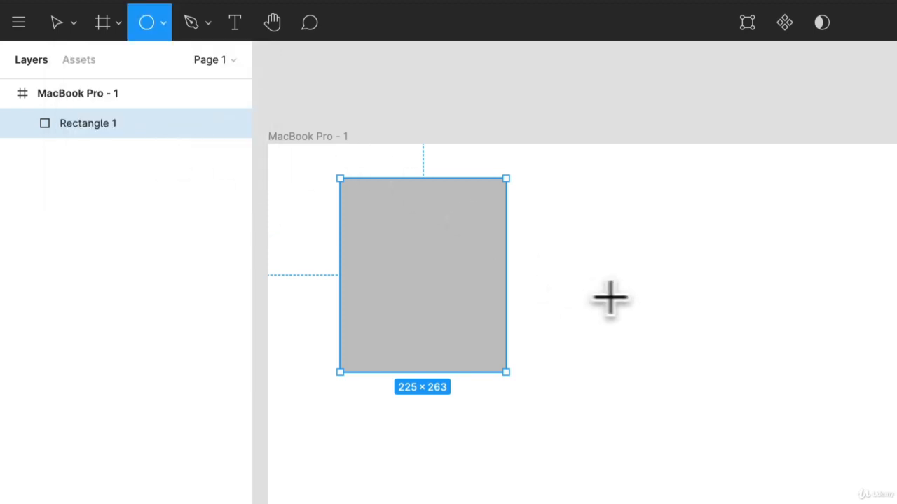
pyautogui.moveTo(616, 292); pyautogui.dragTo(839, 503)
pyautogui.moveTo(533, 384); pyautogui.dragTo(686, 456)
pyautogui.press('shift')
pyautogui.moveTo(512, 240); pyautogui.dragTo(498, 216)
# Step: Draw a second rectangle in the MacBook Pro frame below the first one
pyautogui.click(277, 160)
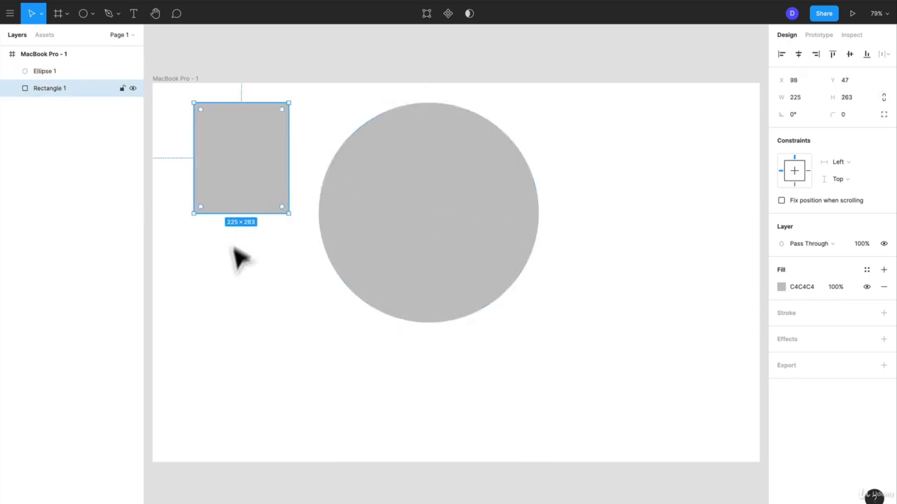
pyautogui.click(284, 300)
pyautogui.press('r')
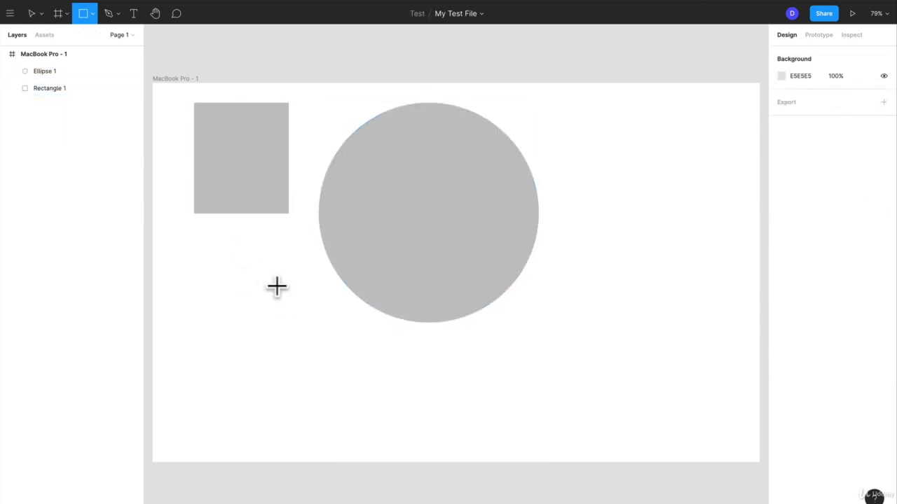
pyautogui.moveTo(194, 279); pyautogui.dragTo(238, 343)
pyautogui.moveTo(242, 347); pyautogui.dragTo(297, 400)
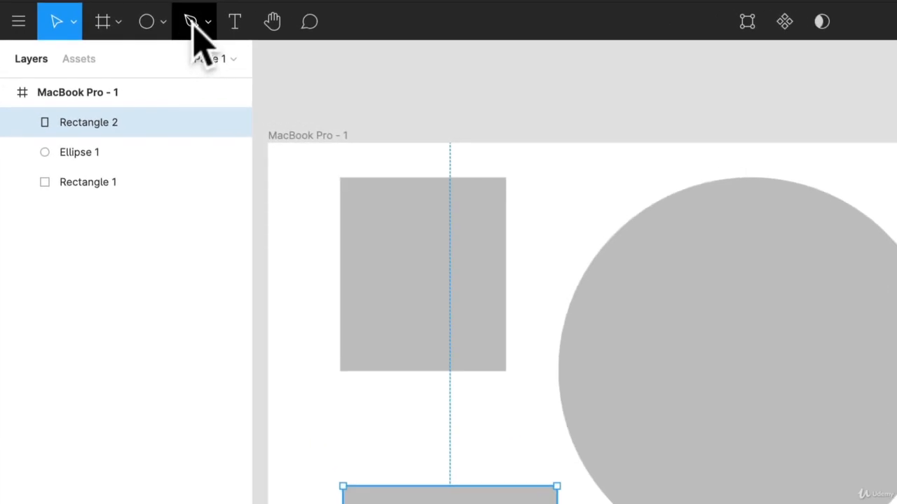
# Step: Draw a closed six-point hourglass outline with the Pen tool in the empty area beside the circle
pyautogui.click(116, 15)
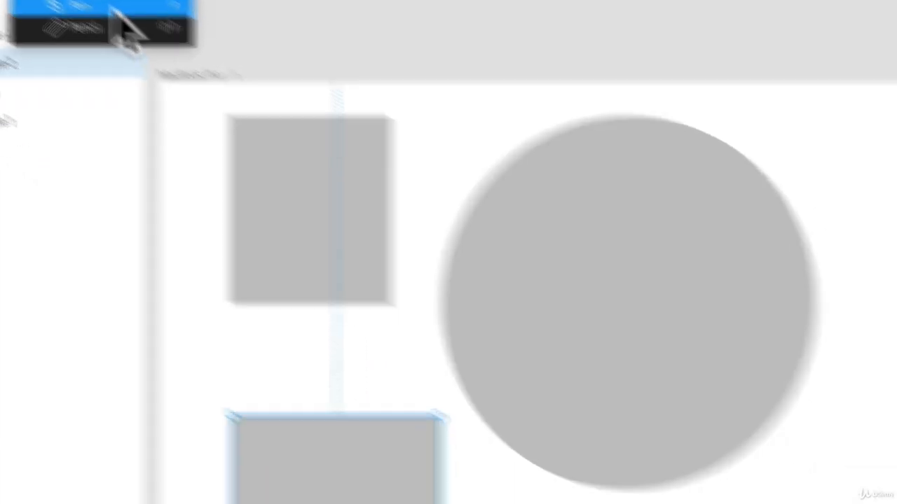
pyautogui.click(225, 67)
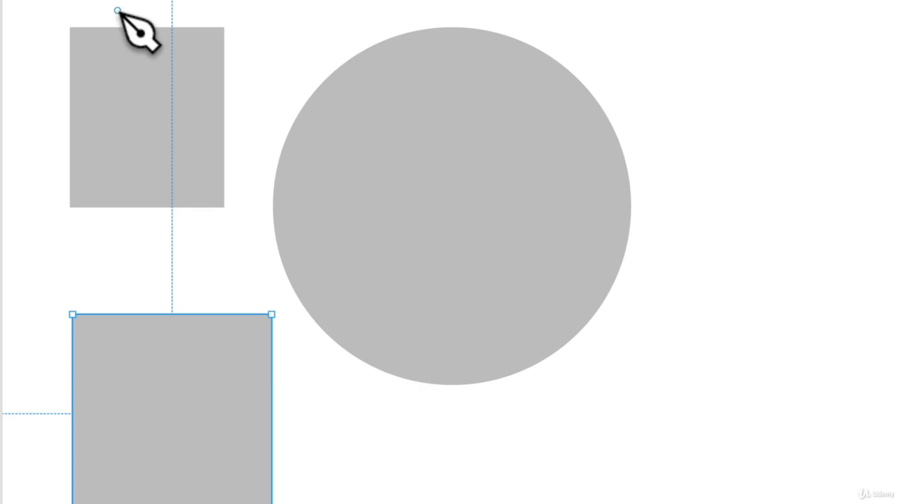
pyautogui.click(703, 144)
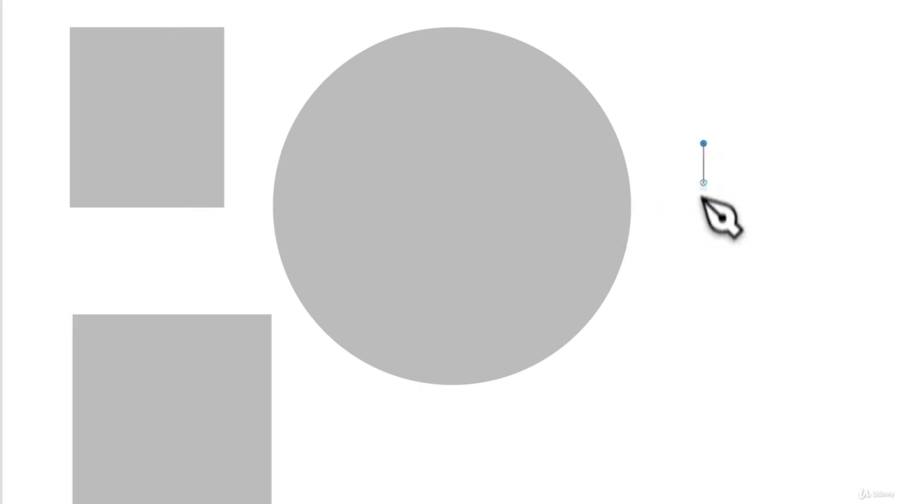
pyautogui.click(713, 261)
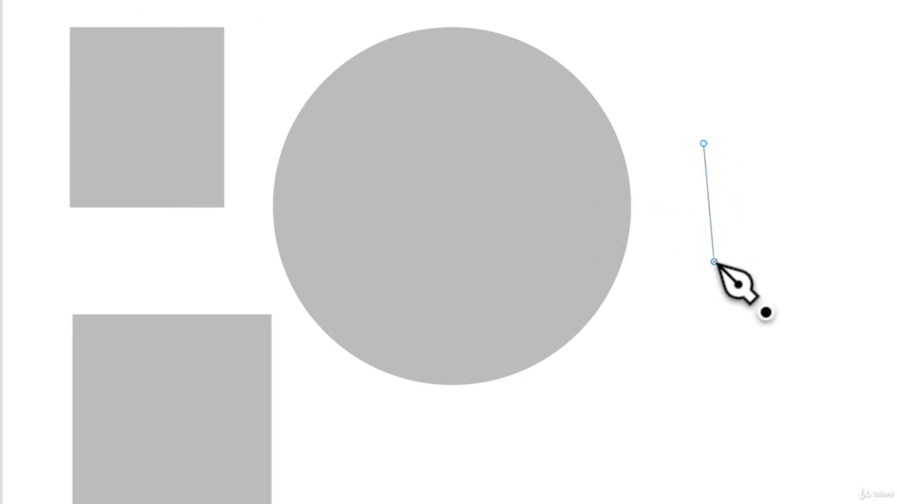
pyautogui.click(703, 349)
pyautogui.click(816, 349)
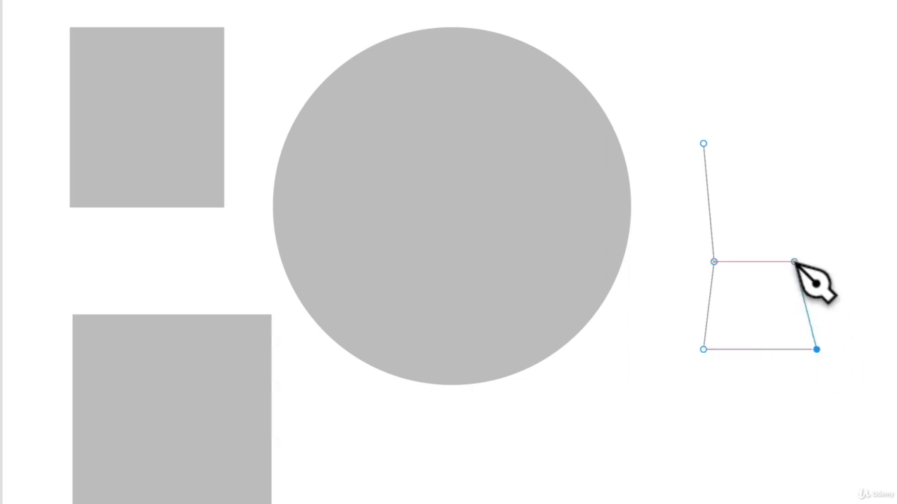
pyautogui.click(793, 261)
pyautogui.click(817, 136)
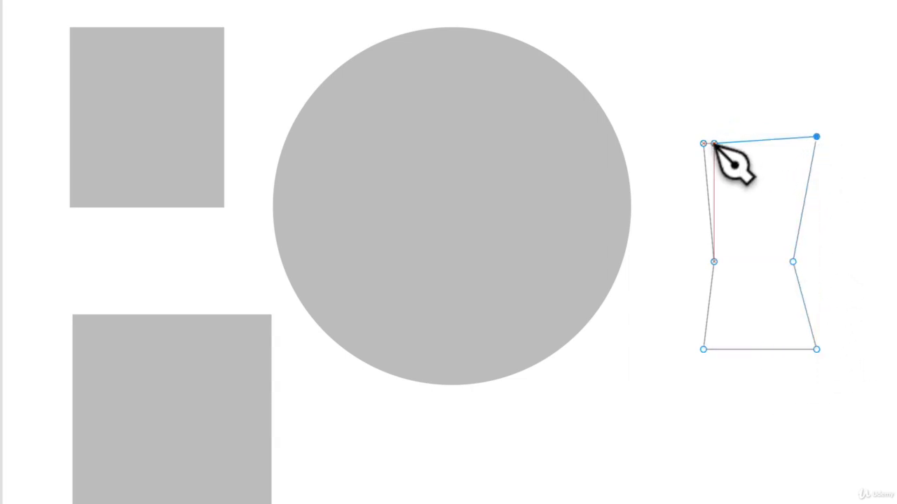
pyautogui.click(703, 144)
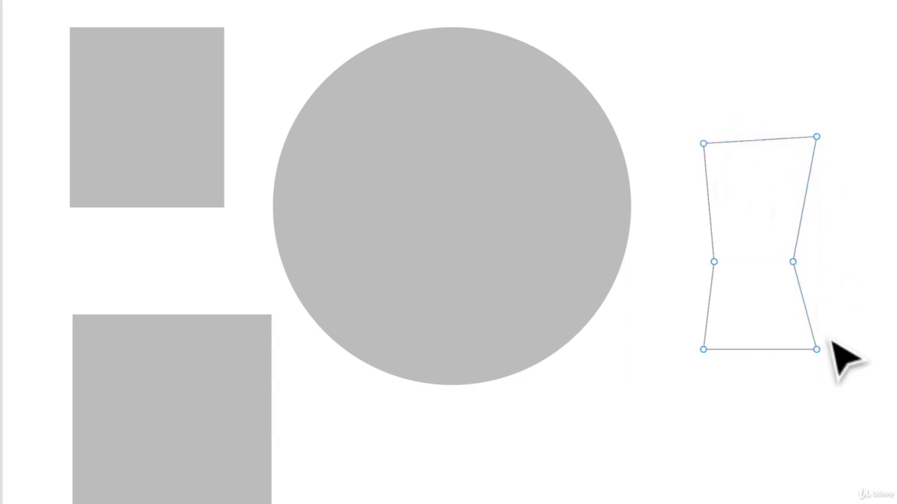
# Step: Pull the vector outline's lower-right corner point outward, making the shape about 274 × 310.5, and give it a C4C4C4 fill
pyautogui.moveTo(817, 348); pyautogui.dragTo(760, 345)
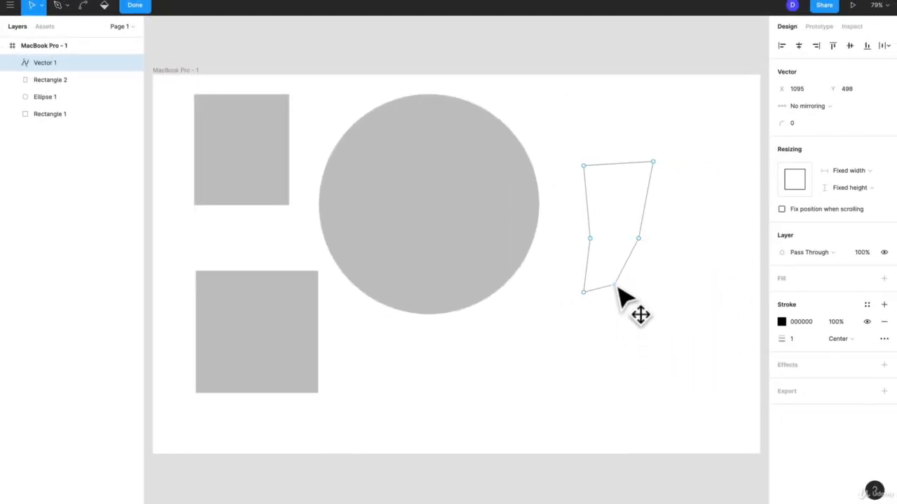
pyautogui.moveTo(617, 288); pyautogui.dragTo(698, 283)
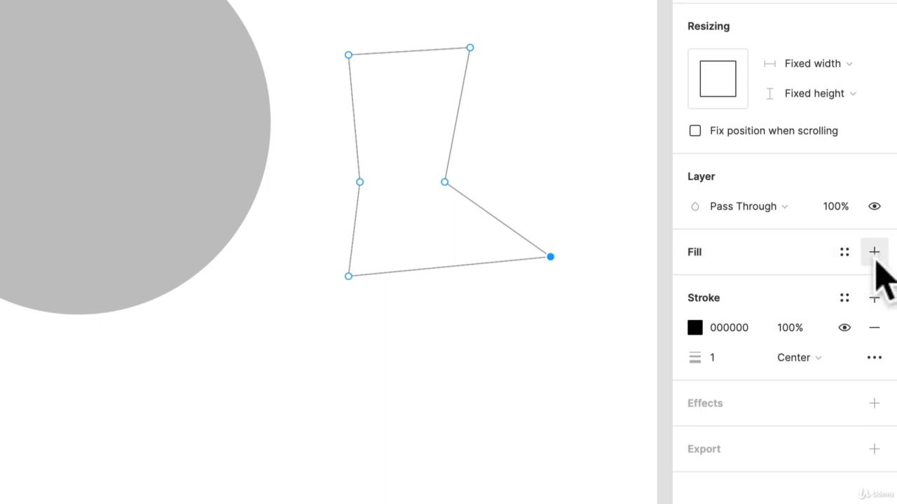
pyautogui.click(874, 252)
pyautogui.click(454, 352)
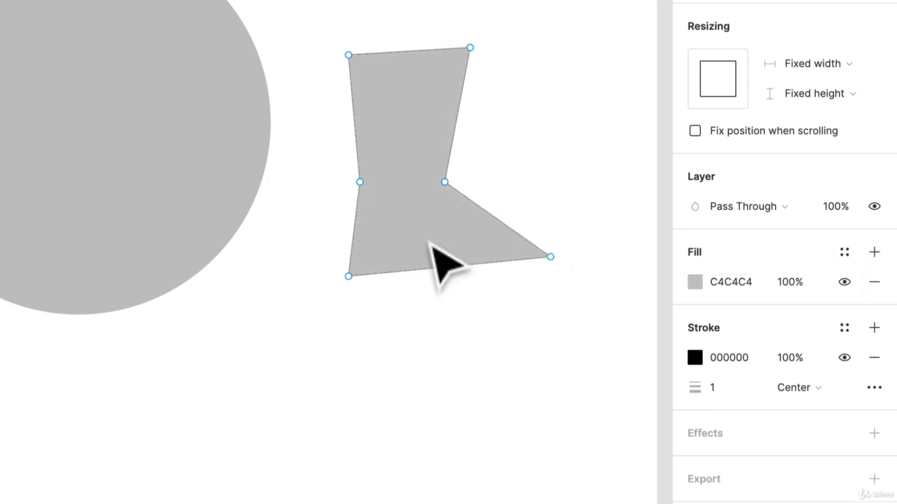
pyautogui.click(398, 271)
pyautogui.click(454, 386)
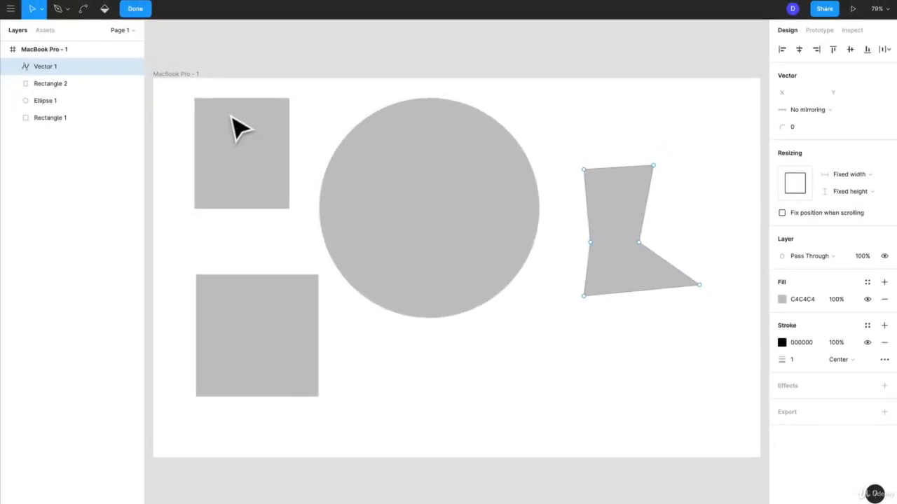
pyautogui.click(136, 9)
pyautogui.click(134, 9)
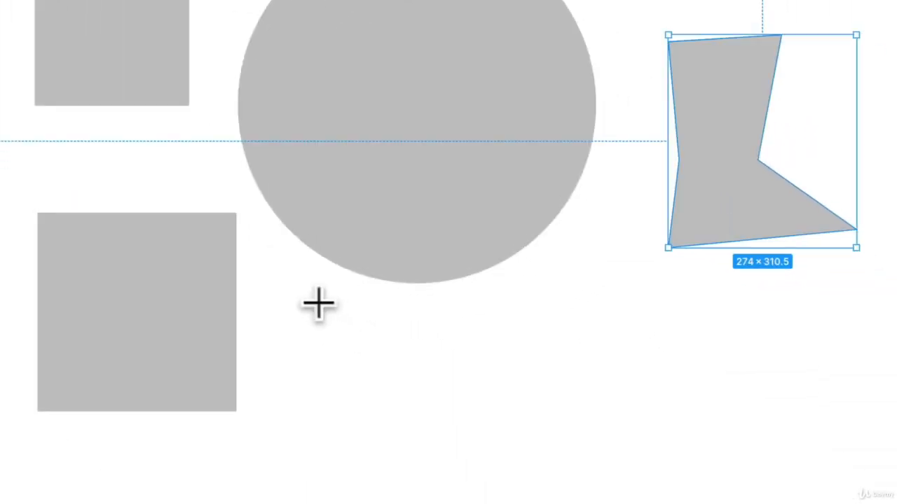
# Step: Try drawing a wide shape in the empty area below the circle and undo it
pyautogui.moveTo(643, 503); pyautogui.dragTo(682, 503)
pyautogui.moveTo(366, 335); pyautogui.dragTo(677, 420)
pyautogui.press('super+z')
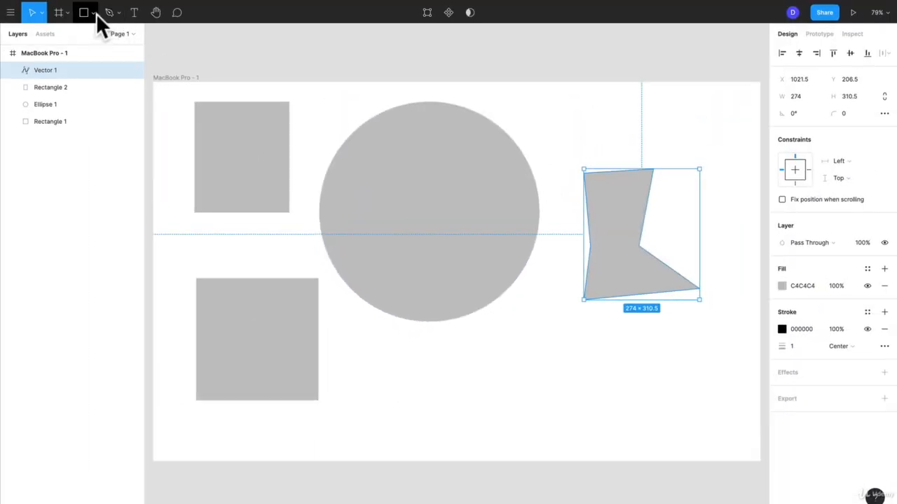
# Step: Add a text layer below the circle with three lines: "dsdjshdjshdjshdsjdsdjshdjsd", "sdsjdhjshd" and "sdjshdjhsdj"
pyautogui.click(96, 14)
pyautogui.click(138, 14)
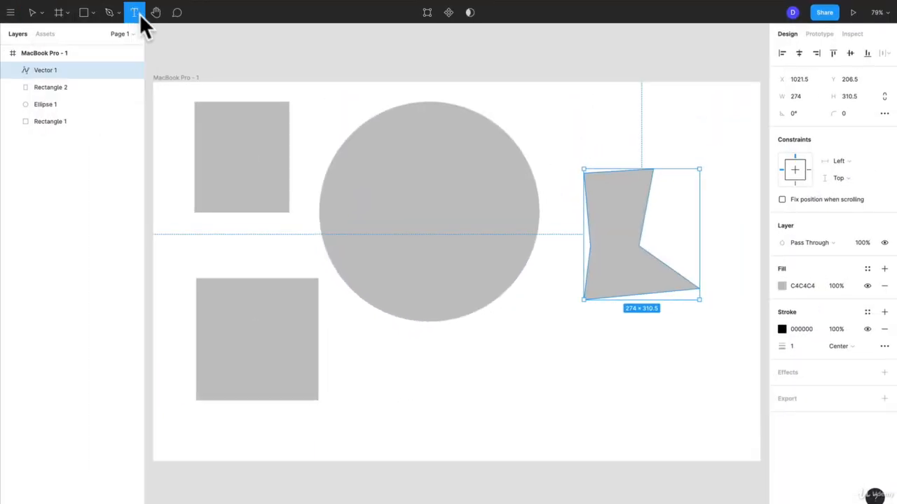
pyautogui.click(381, 376)
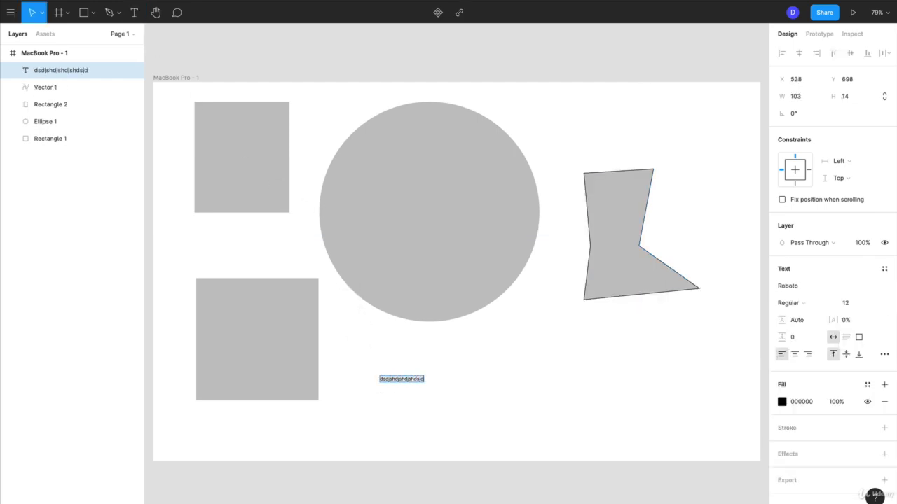
pyautogui.scroll(10, 384, 384)
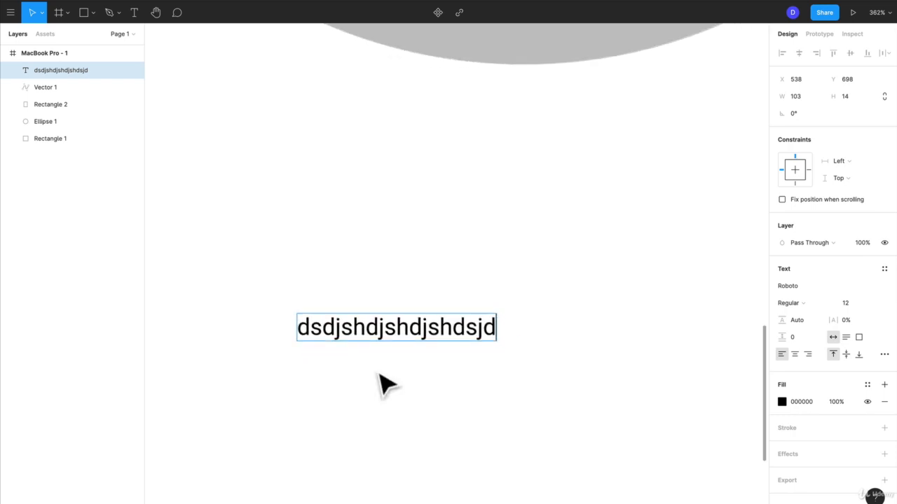
pyautogui.scroll(3, 384, 384)
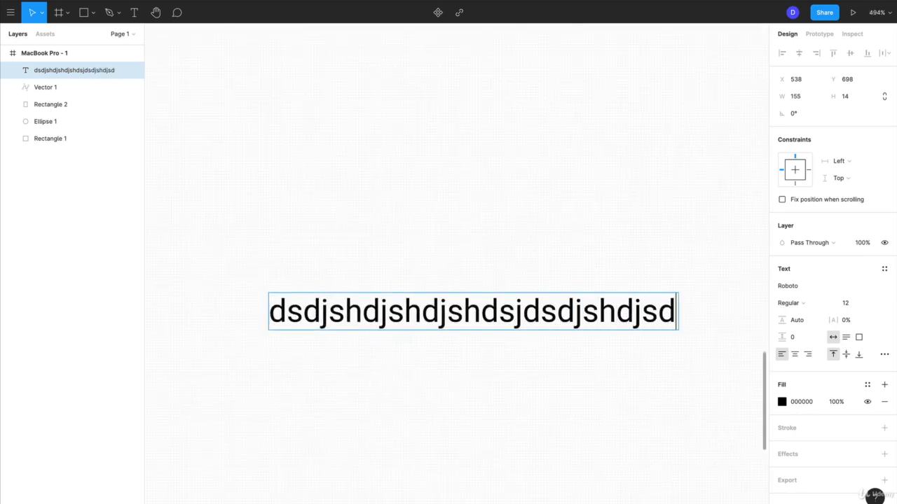
pyautogui.press('Return')
pyautogui.write('sdsjdhjshd')
pyautogui.press('Return')
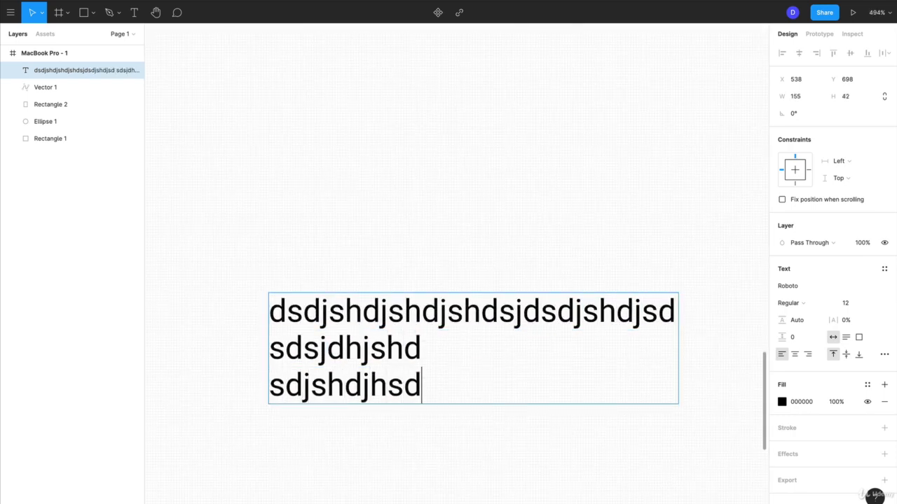
pyautogui.write('sdjshdjhsdj')
pyautogui.press('Return')
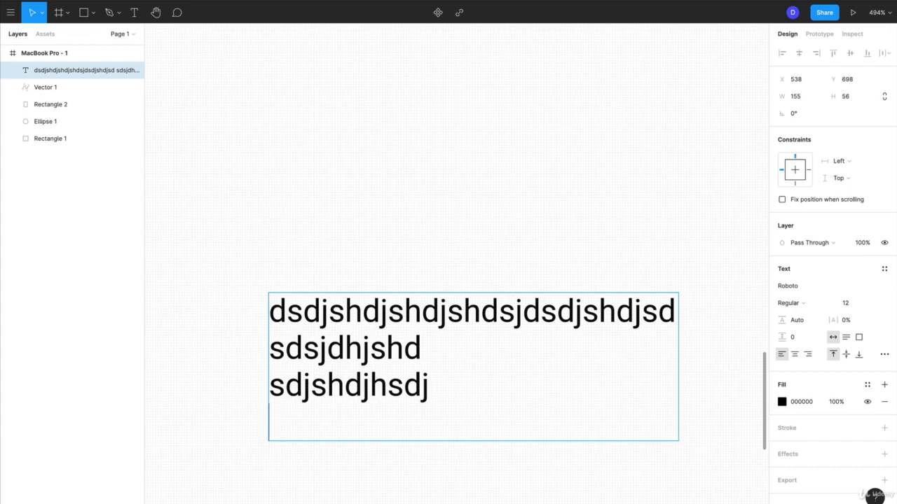
# Step: Delete all the text below the circle and leave text editing, removing the empty text layer
pyautogui.press('super+a')
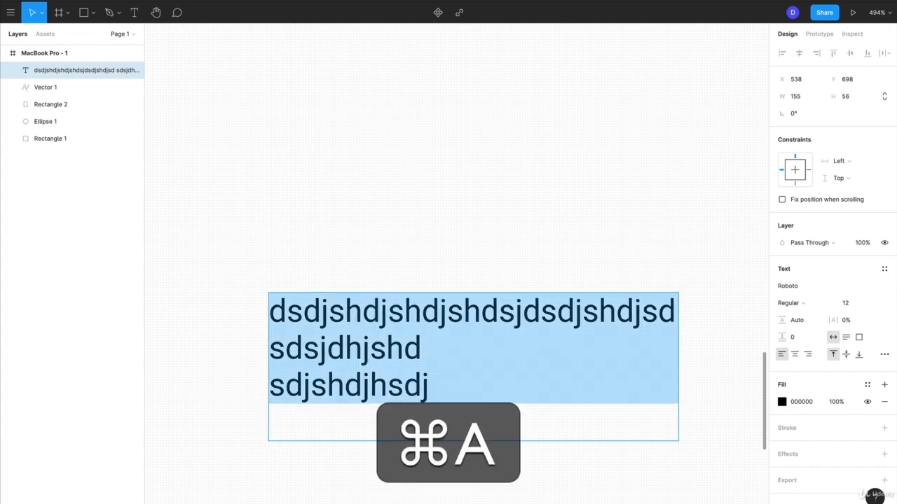
pyautogui.press('BackSpace')
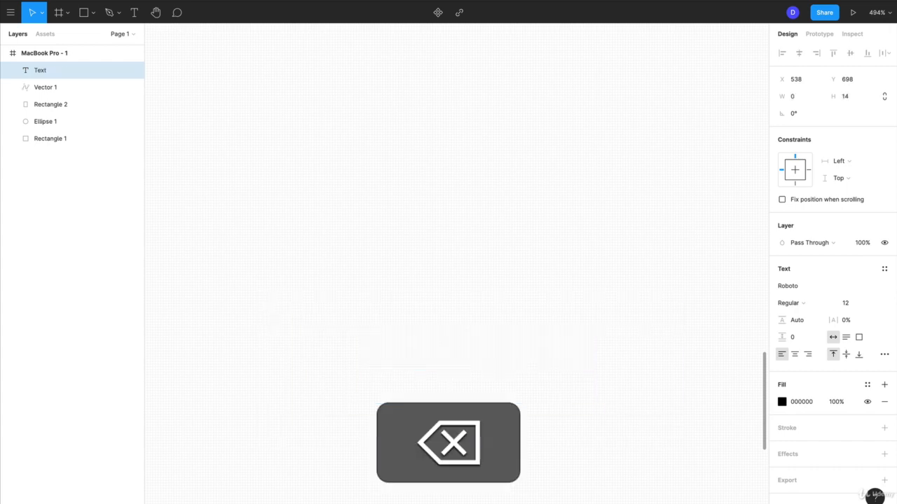
pyautogui.click(381, 425)
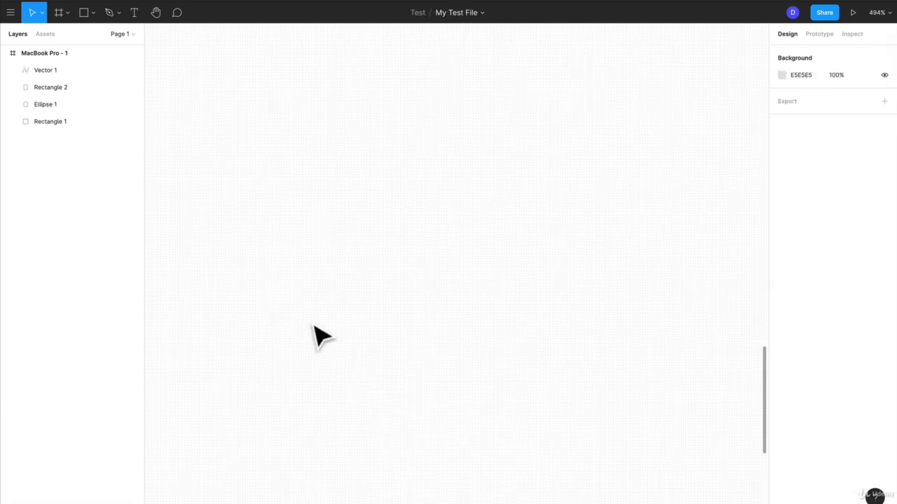
# Step: Pan the canvas with the Hand tool and bring the frame's shapes back into view
pyautogui.scroll(-5, 313, 326)
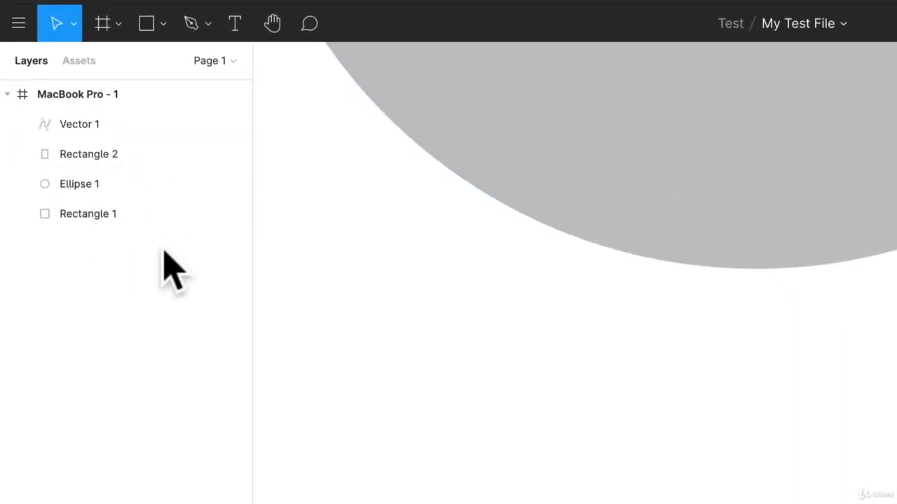
pyautogui.click(271, 29)
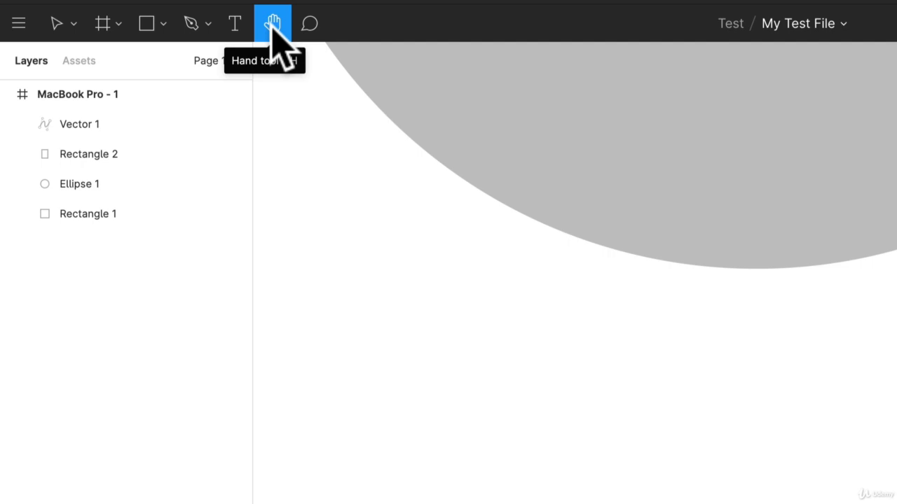
pyautogui.moveTo(321, 204); pyautogui.dragTo(472, 503)
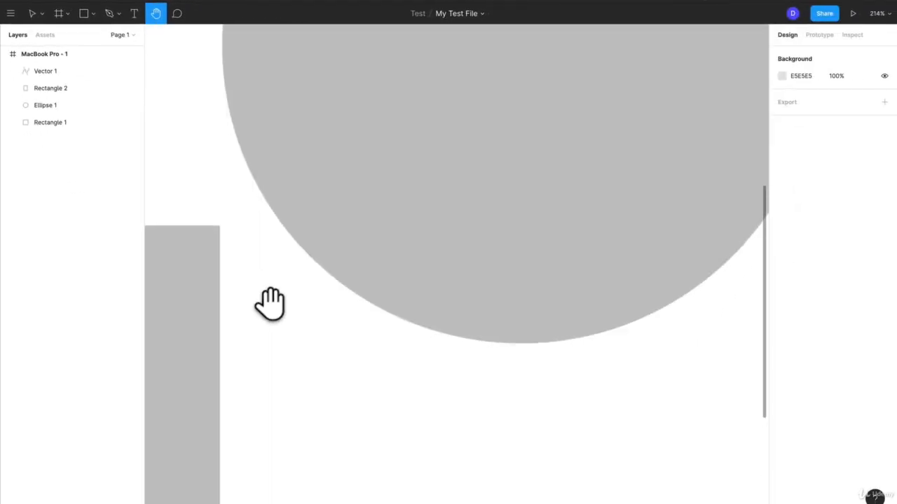
pyautogui.scroll(-5, 269, 305)
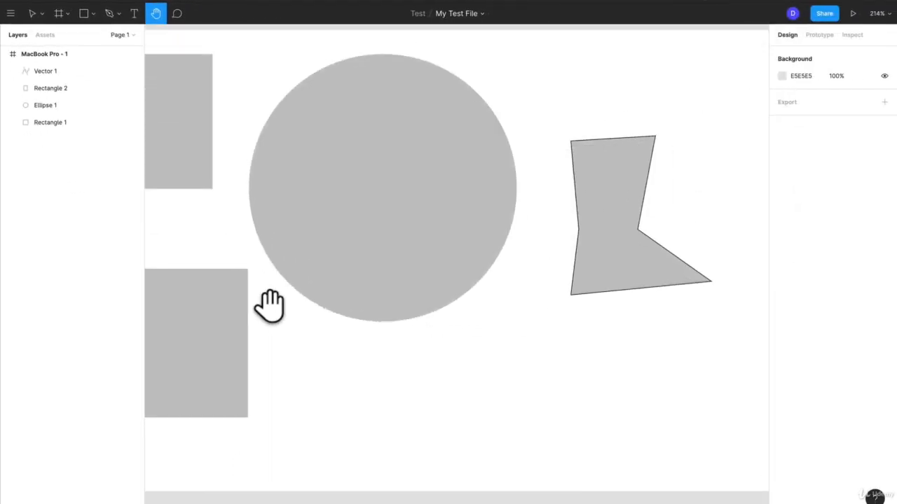
# Step: Pin a comment reading "hey" to the circle's upper-left edge
pyautogui.click(178, 13)
pyautogui.scroll(-3, 276, 104)
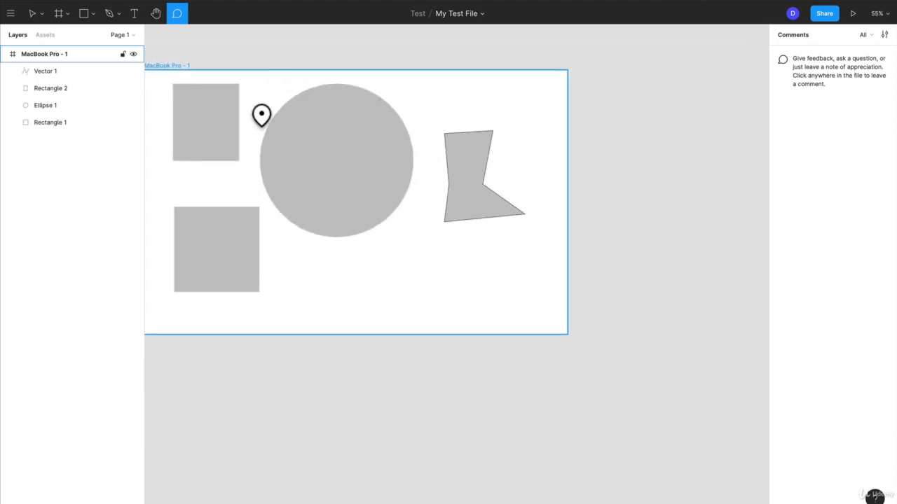
pyautogui.scroll(3, 260, 114)
pyautogui.hscroll(-2, 260, 114)
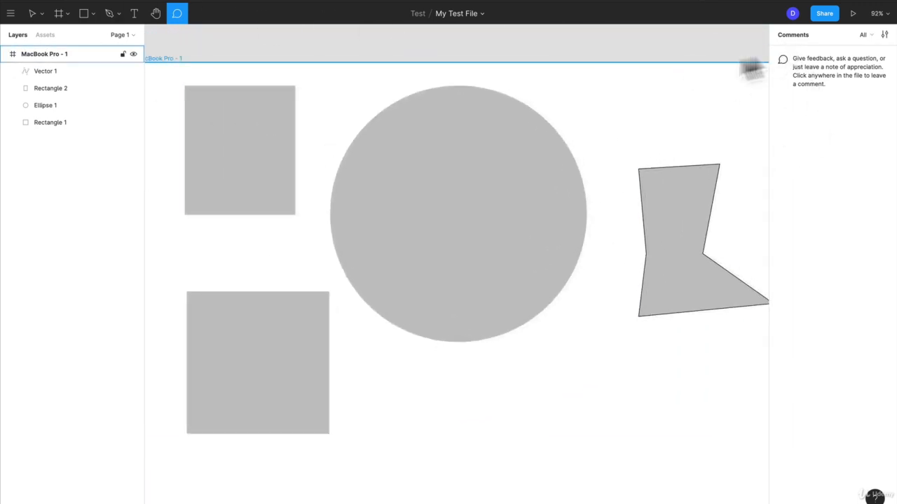
pyautogui.click(361, 139)
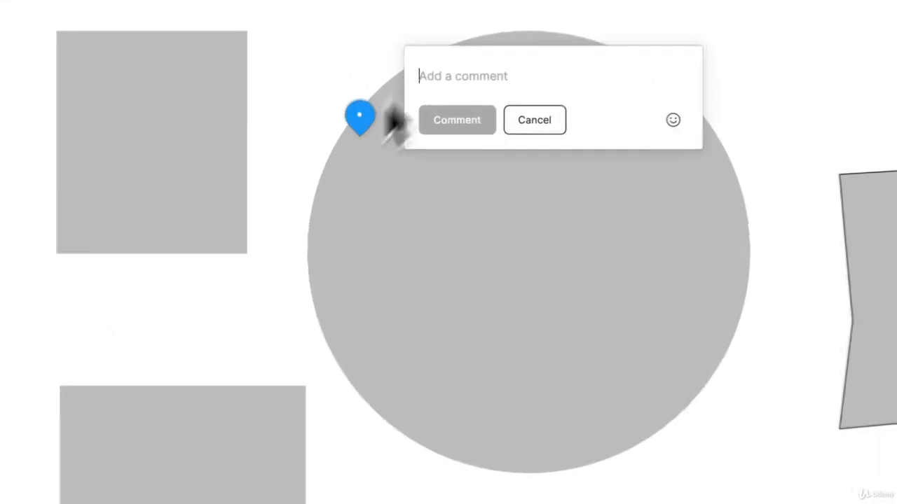
pyautogui.write('hey')
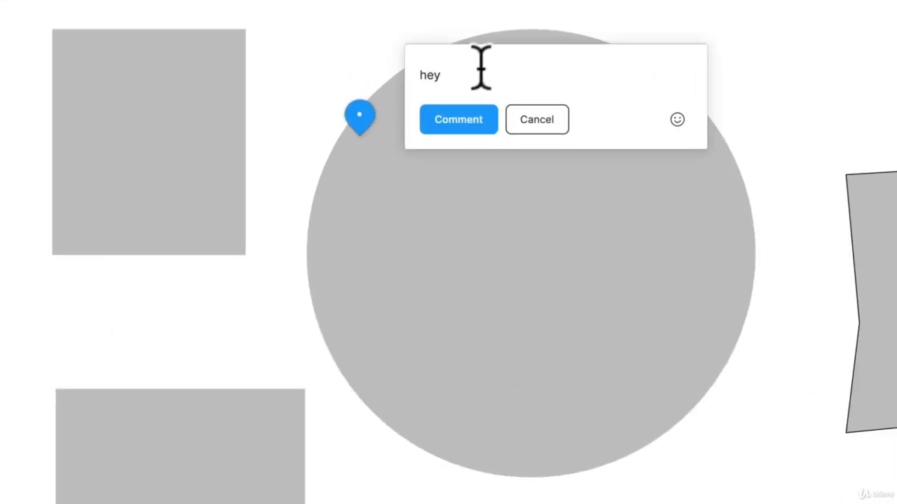
pyautogui.click(456, 121)
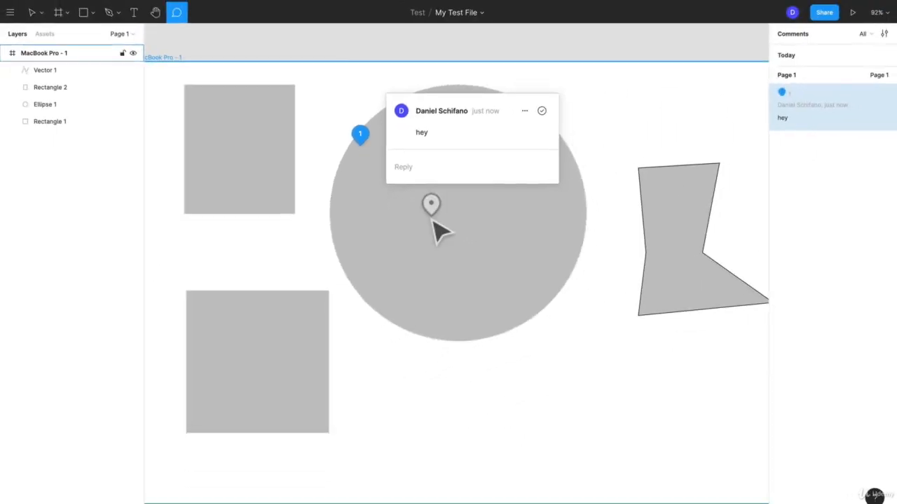
pyautogui.click(483, 259)
# Step: Delete the "hey" comment from the circle
pyautogui.click(360, 134)
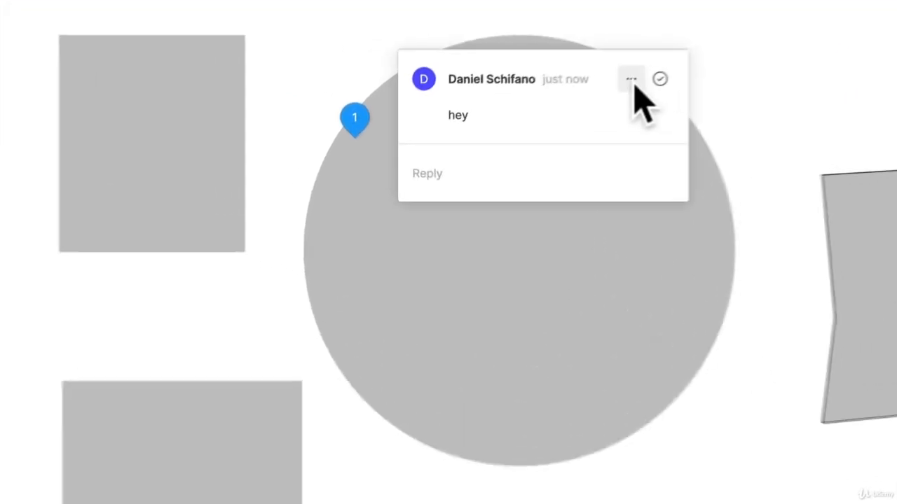
pyautogui.click(632, 82)
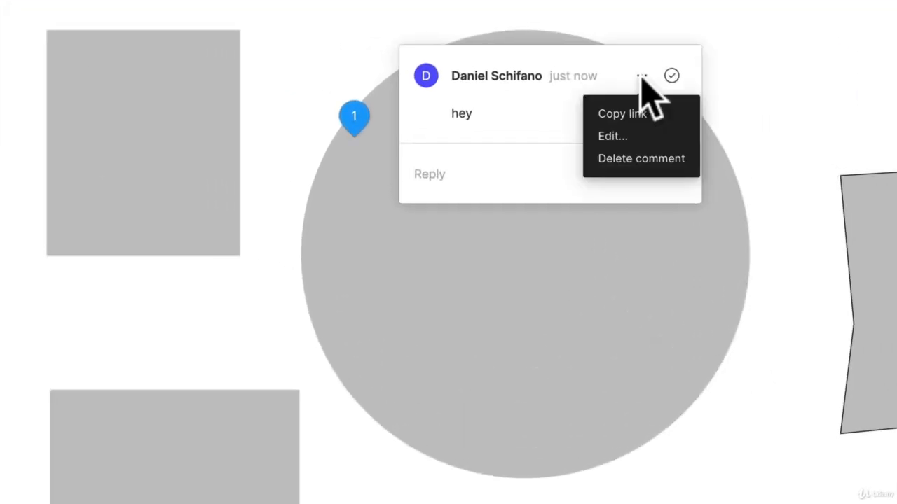
pyautogui.click(634, 158)
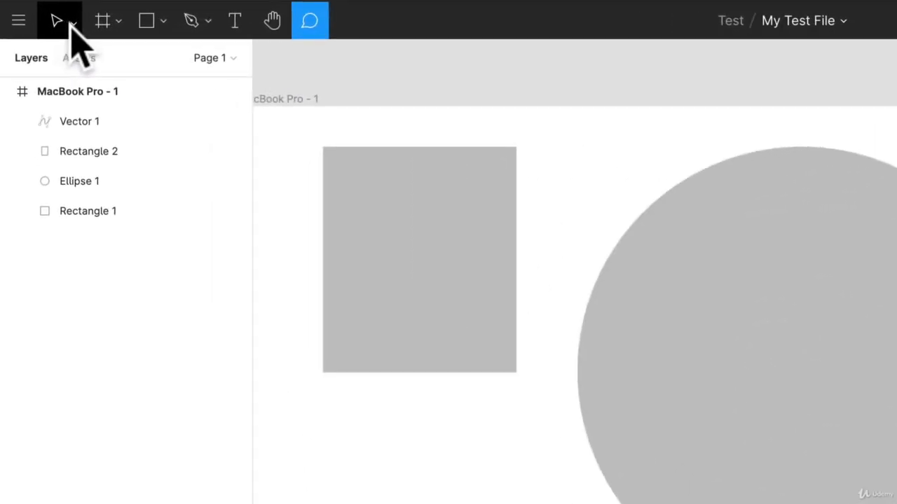
# Step: Leave commenting mode and return to the Move tool
pyautogui.click(73, 23)
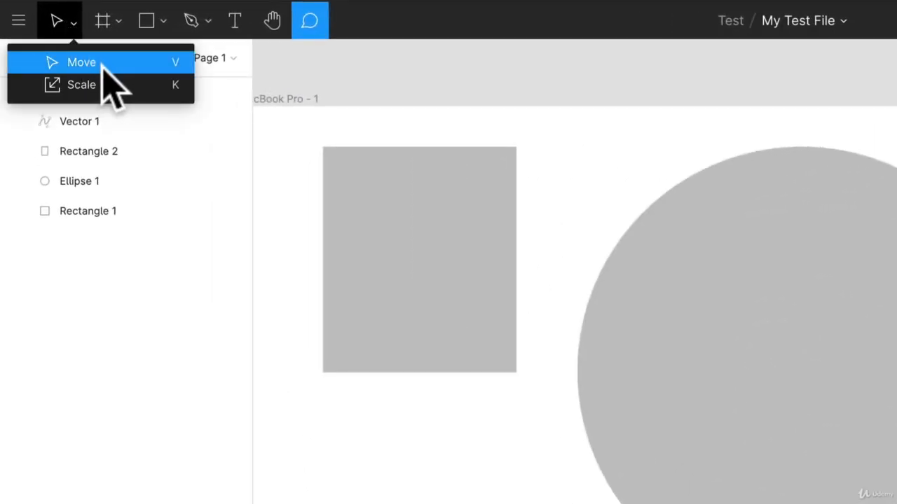
pyautogui.click(569, 73)
pyautogui.click(744, 129)
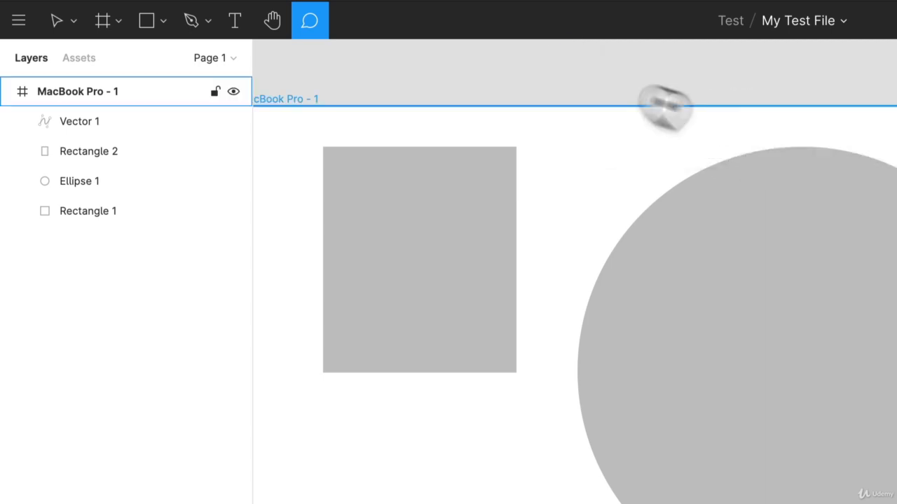
pyautogui.press('Escape')
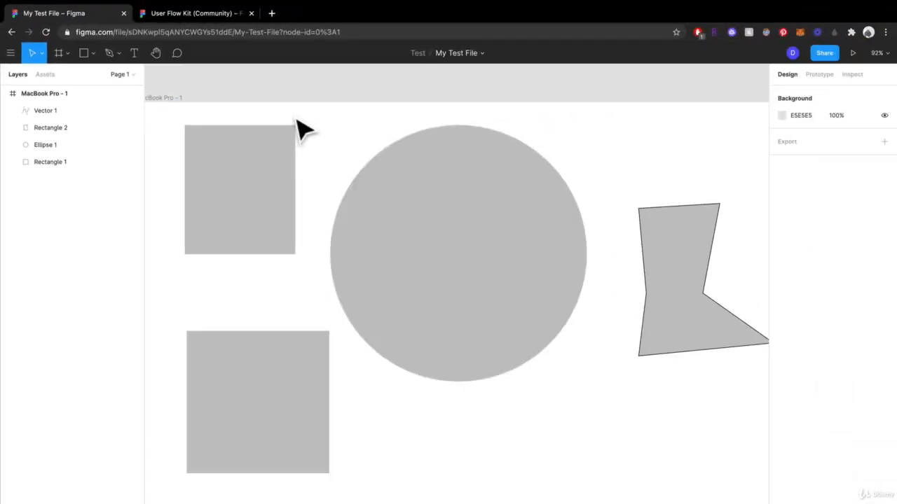
# Step: Select all four shapes in the MacBook Pro frame together
pyautogui.scroll(-1, 517, 138)
pyautogui.scroll(2, 517, 138)
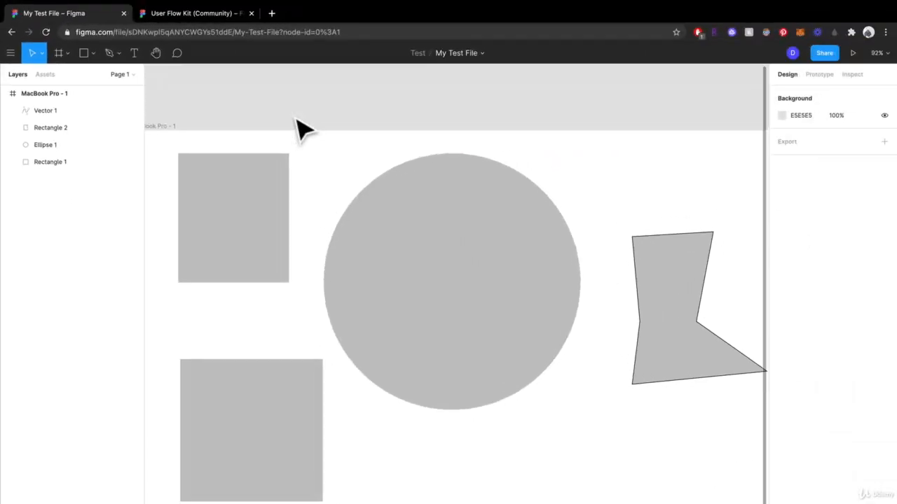
pyautogui.moveTo(156, 16)
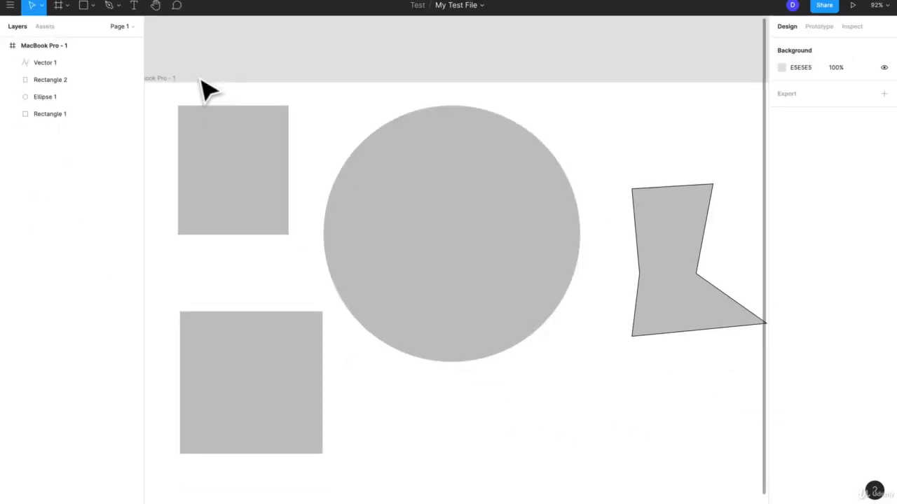
pyautogui.moveTo(198, 75); pyautogui.dragTo(684, 459)
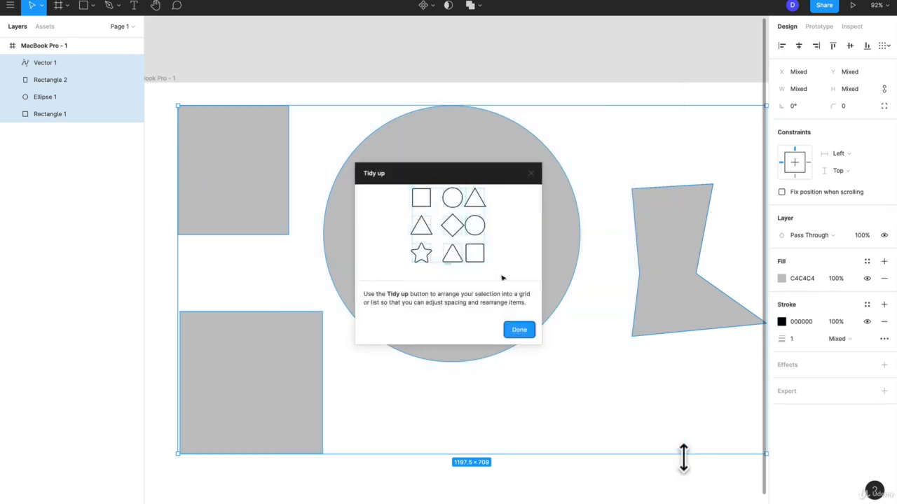